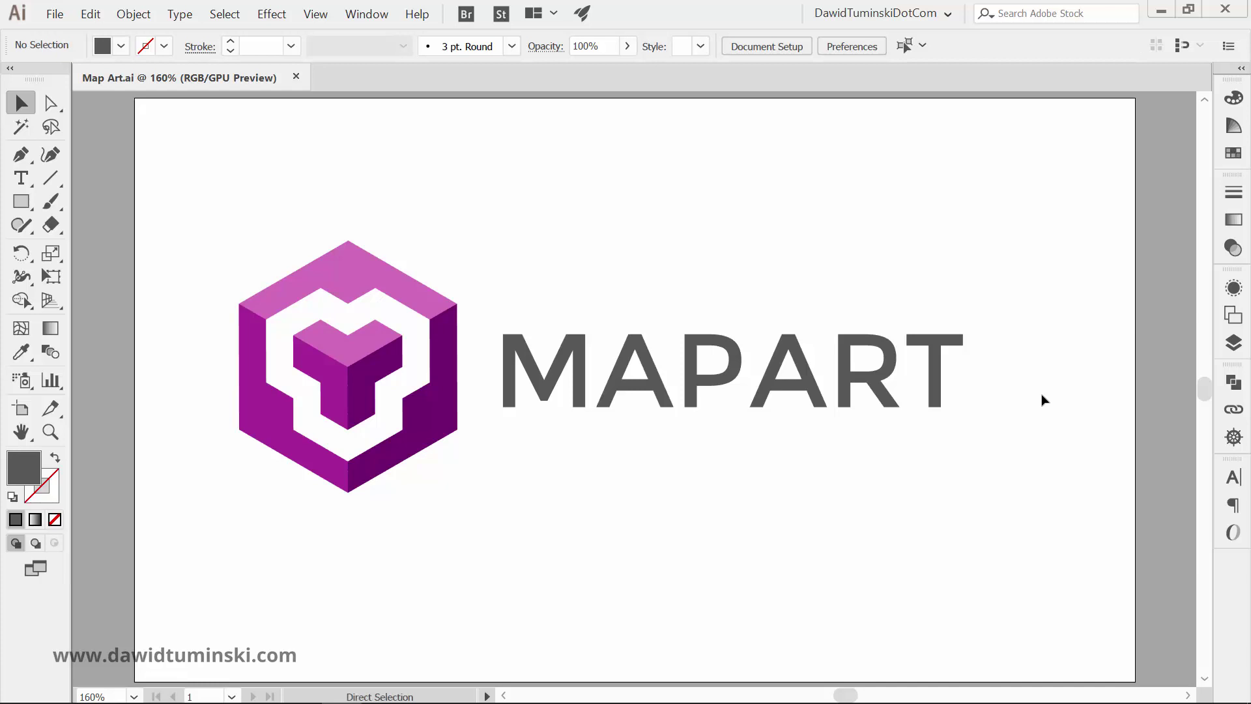
- Zoom to 100% to see the Map Art artboard with the purple cube and MAPART text
{"action": "key", "text": "ctrl+1"}
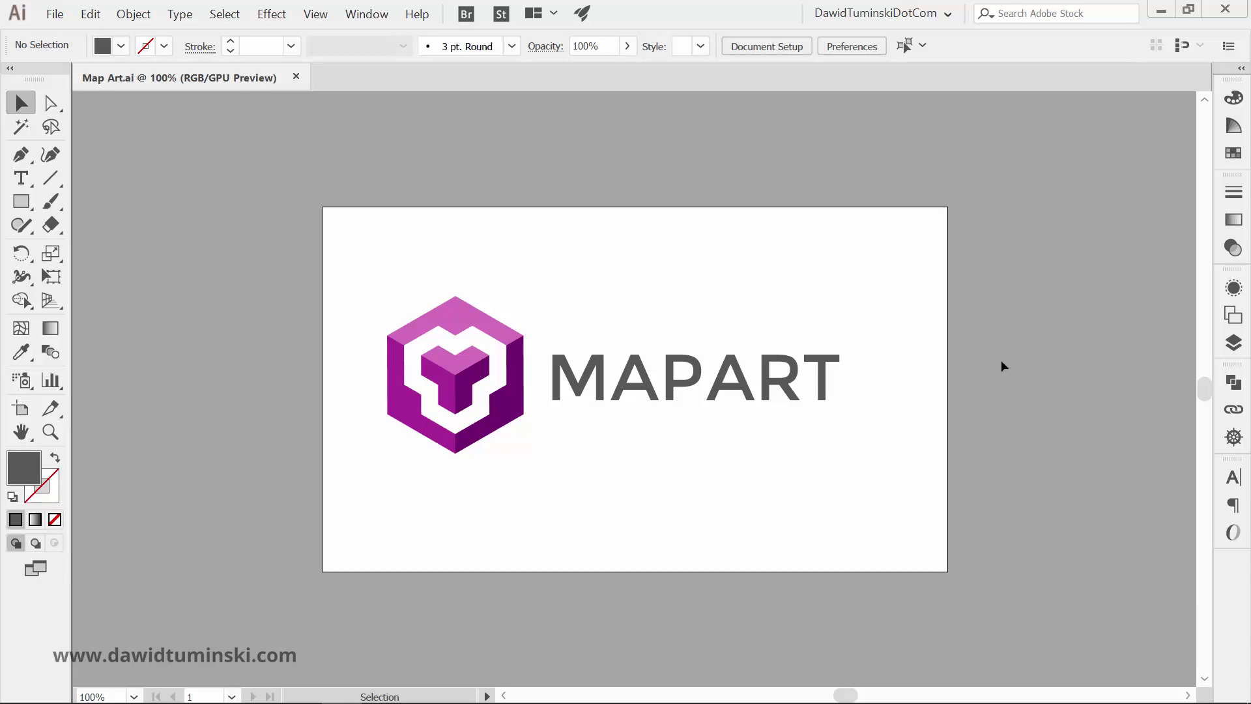
- Alt-duplicate the 960 x 560 px artboard below the logo and fit the new copy in view
{"action": "left_click_drag", "start_coordinate": [871, 297], "coordinate": [886, 202]}
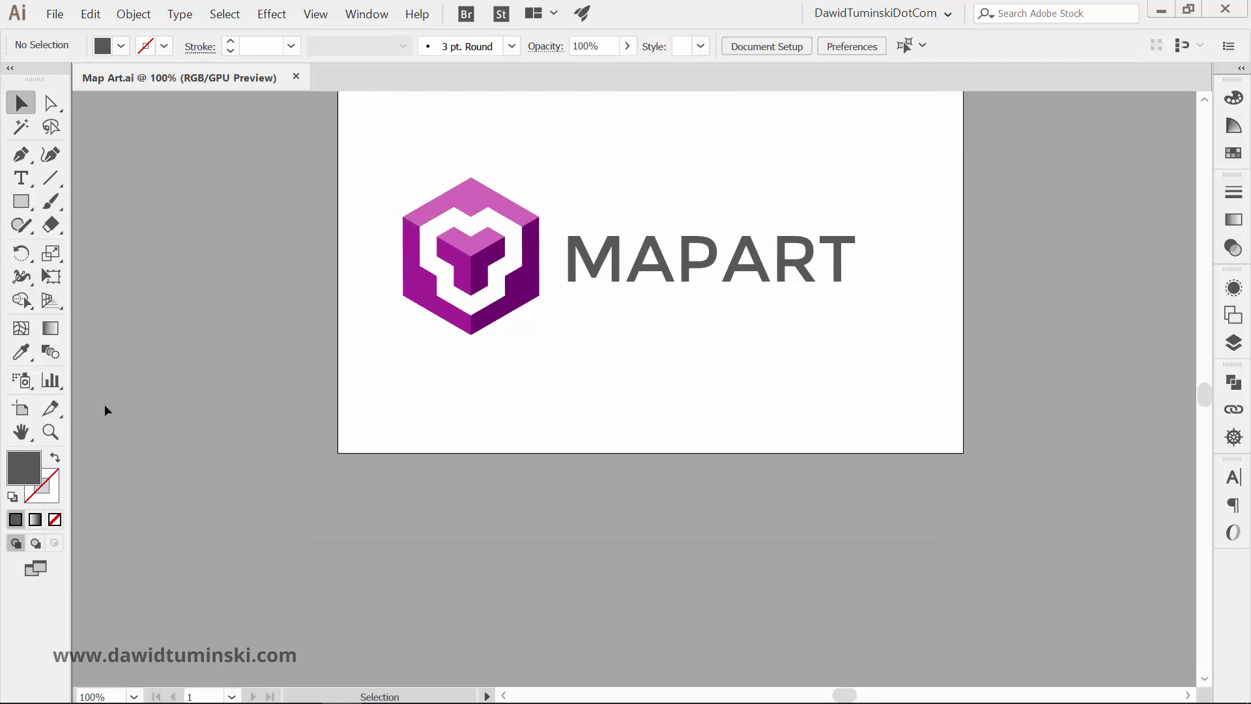
{"action": "left_click", "coordinate": [21, 409]}
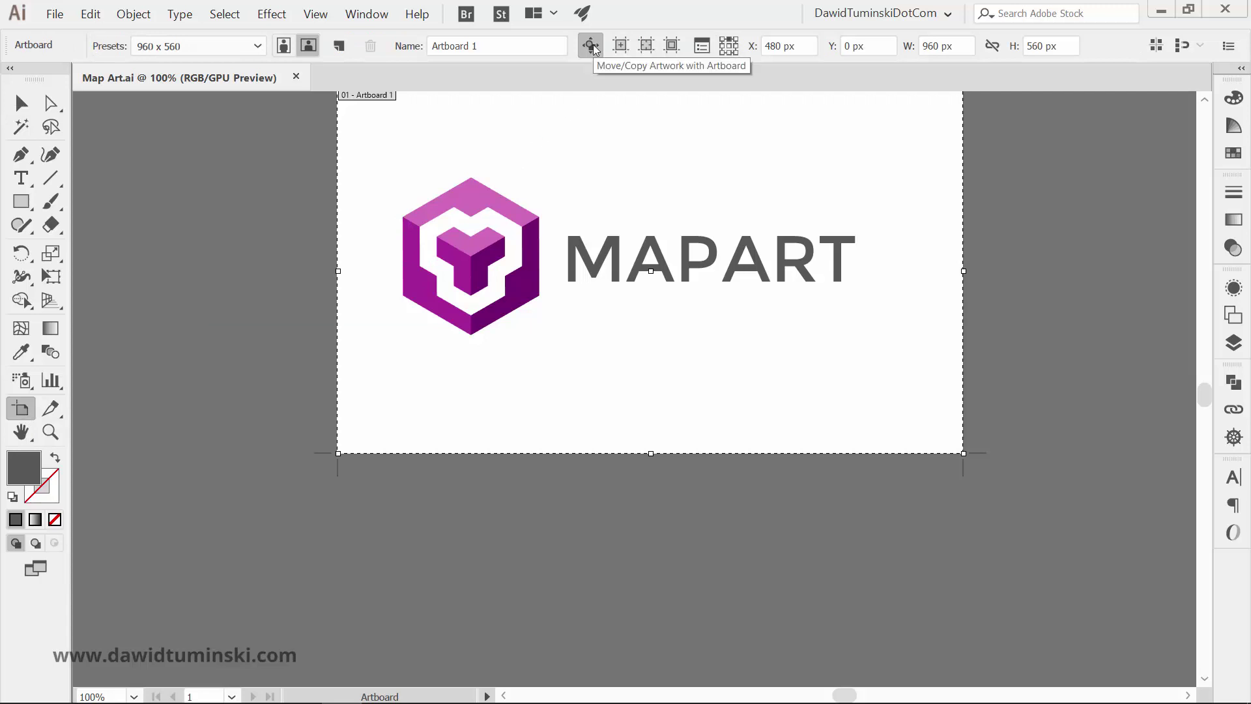
{"action": "left_click_drag", "start_coordinate": [637, 397], "coordinate": [631, 176]}
{"action": "left_click_drag", "start_coordinate": [637, 120], "coordinate": [596, 537]}
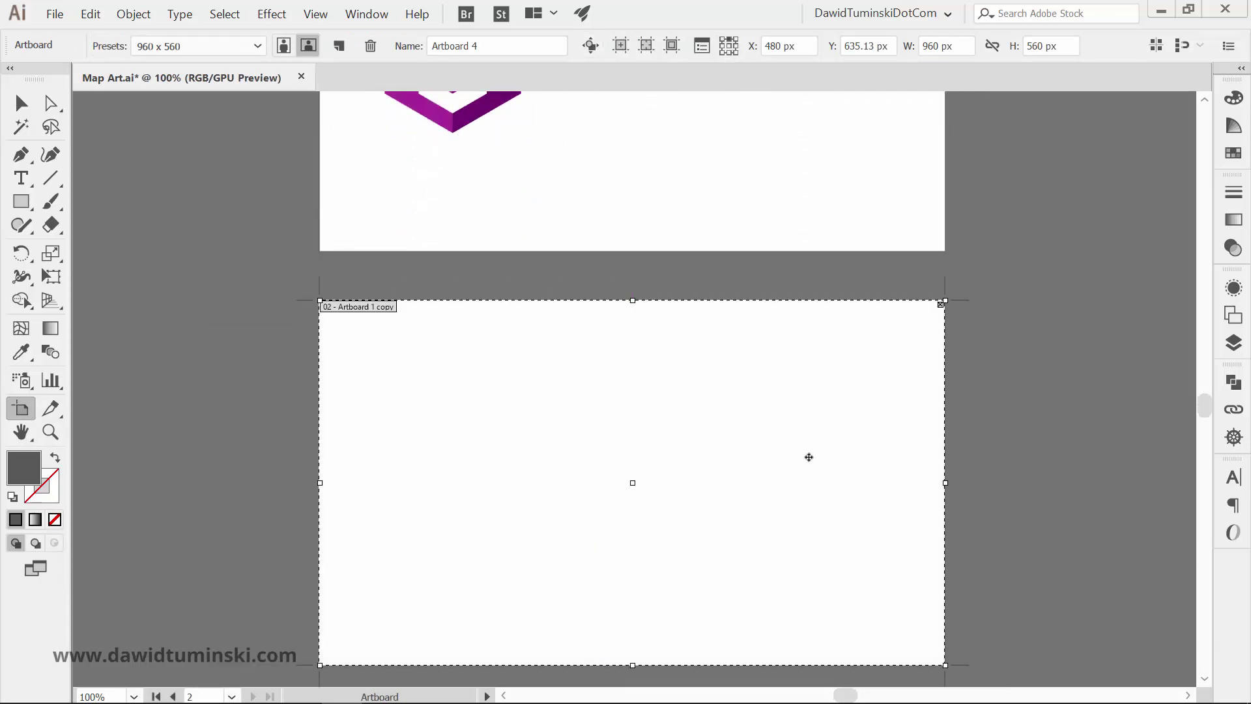
{"action": "key", "text": "v"}
{"action": "key", "text": "ctrl+0"}
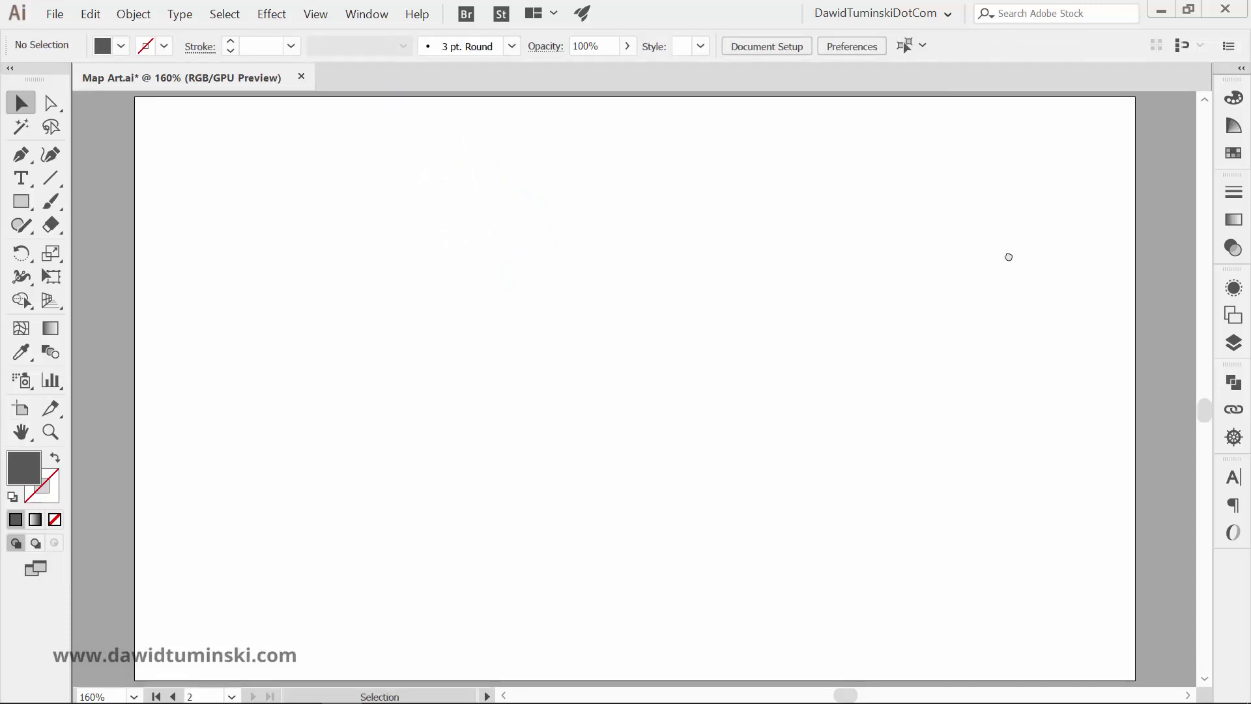
- Draw an exact 200 x 200 px square on the new artboard
{"action": "key", "text": "m"}
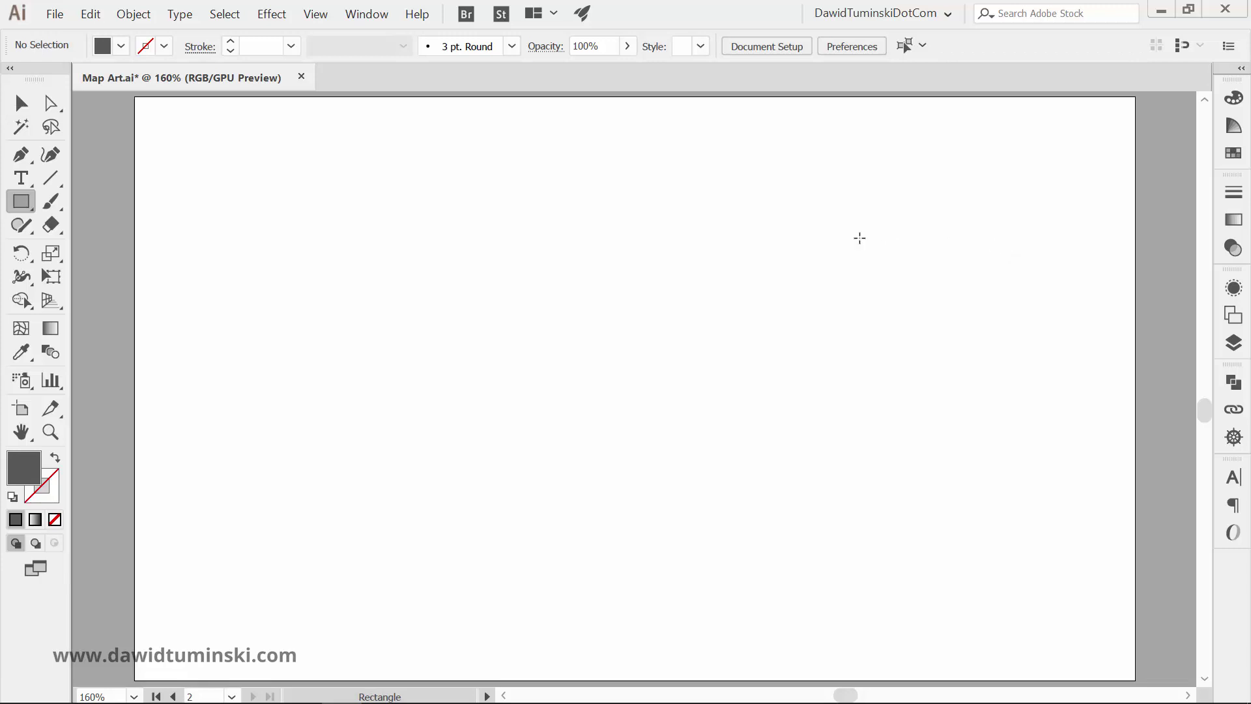
{"action": "left_click_drag", "start_coordinate": [482, 252], "coordinate": [590, 368]}
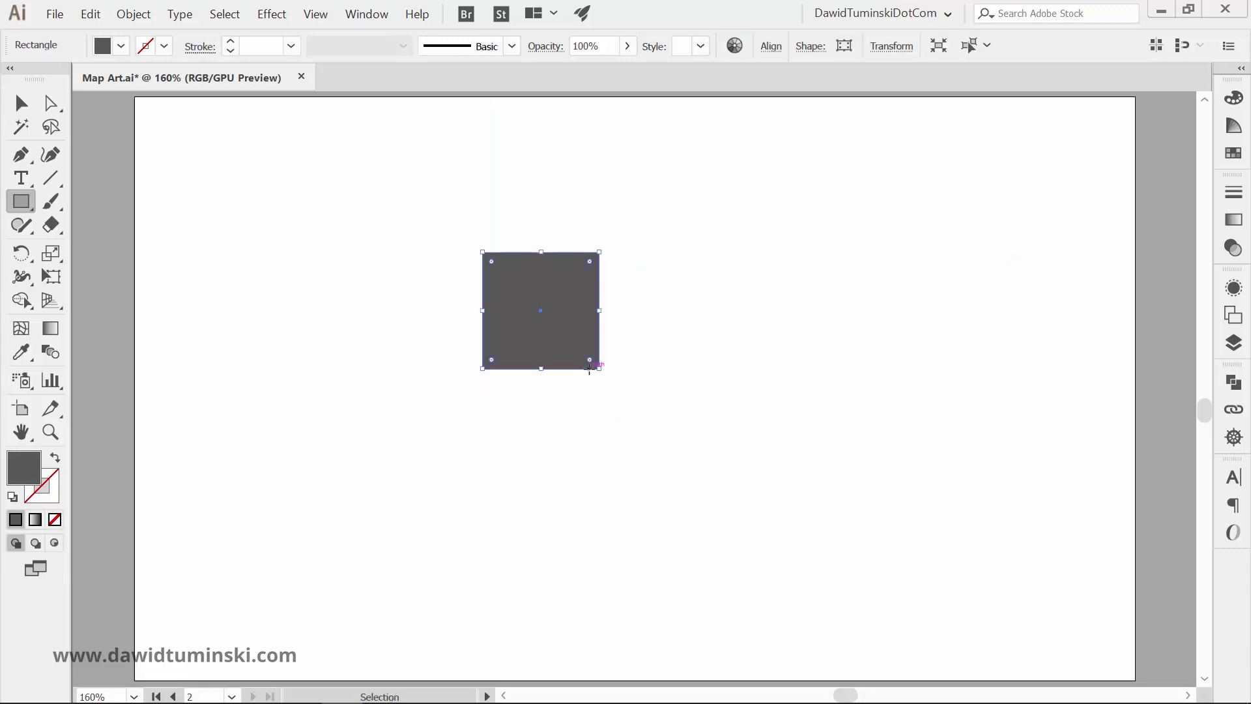
{"action": "key", "text": "ctrl+z"}
{"action": "left_click", "coordinate": [501, 238]}
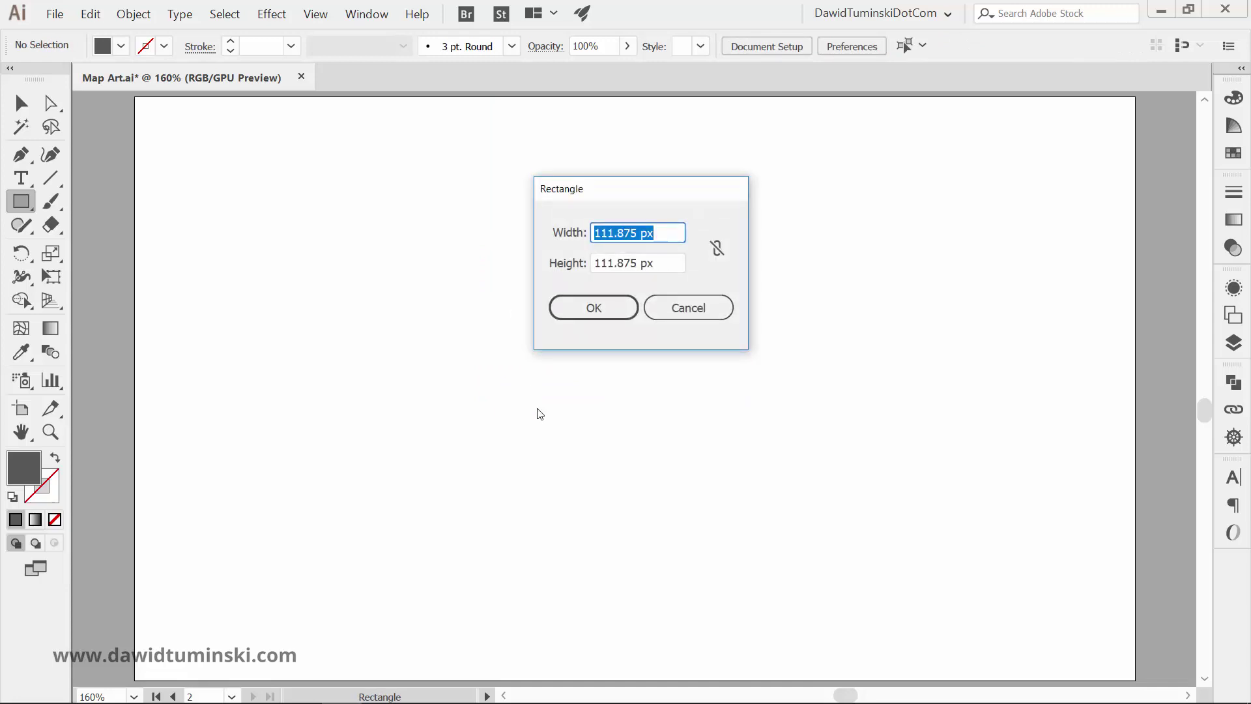
{"action": "type", "text": "200"}
{"action": "key", "text": "Tab"}
{"action": "type", "text": "200"}
{"action": "key", "text": "Return"}
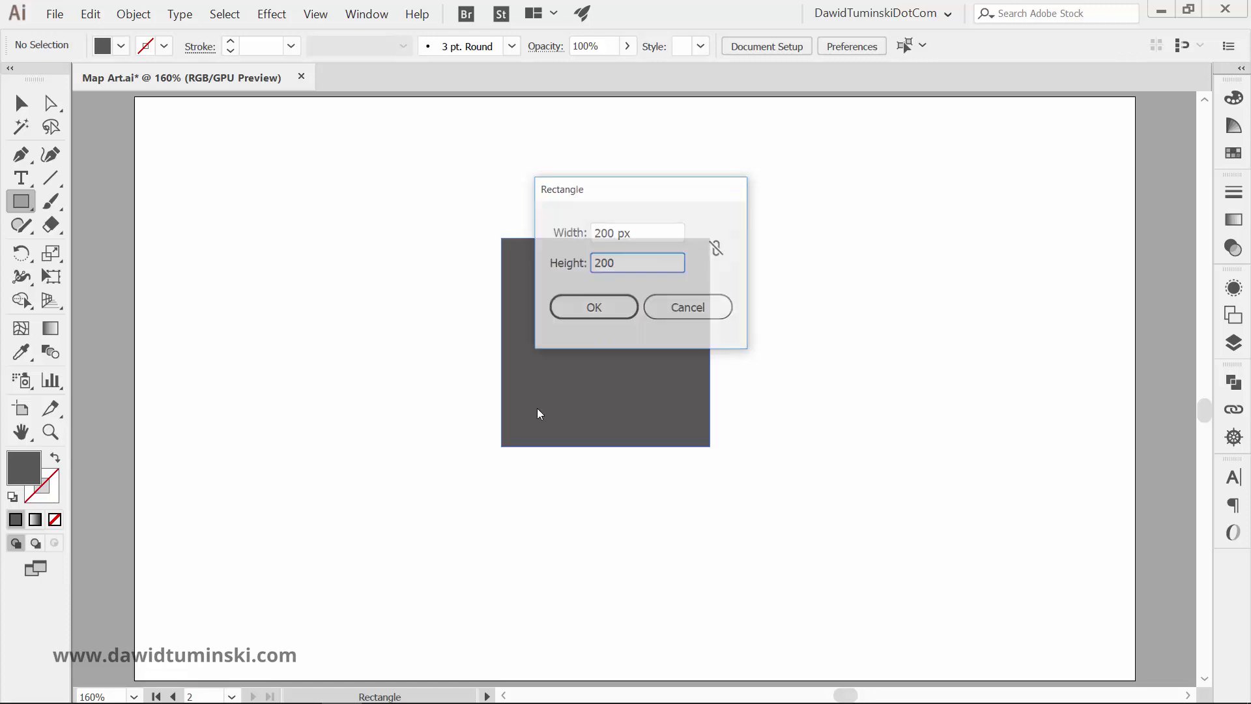
- Fill the square with the magenta swatch, recentre the artboard and select the square
{"action": "left_click", "coordinate": [1232, 154]}
{"action": "left_click", "coordinate": [1018, 166]}
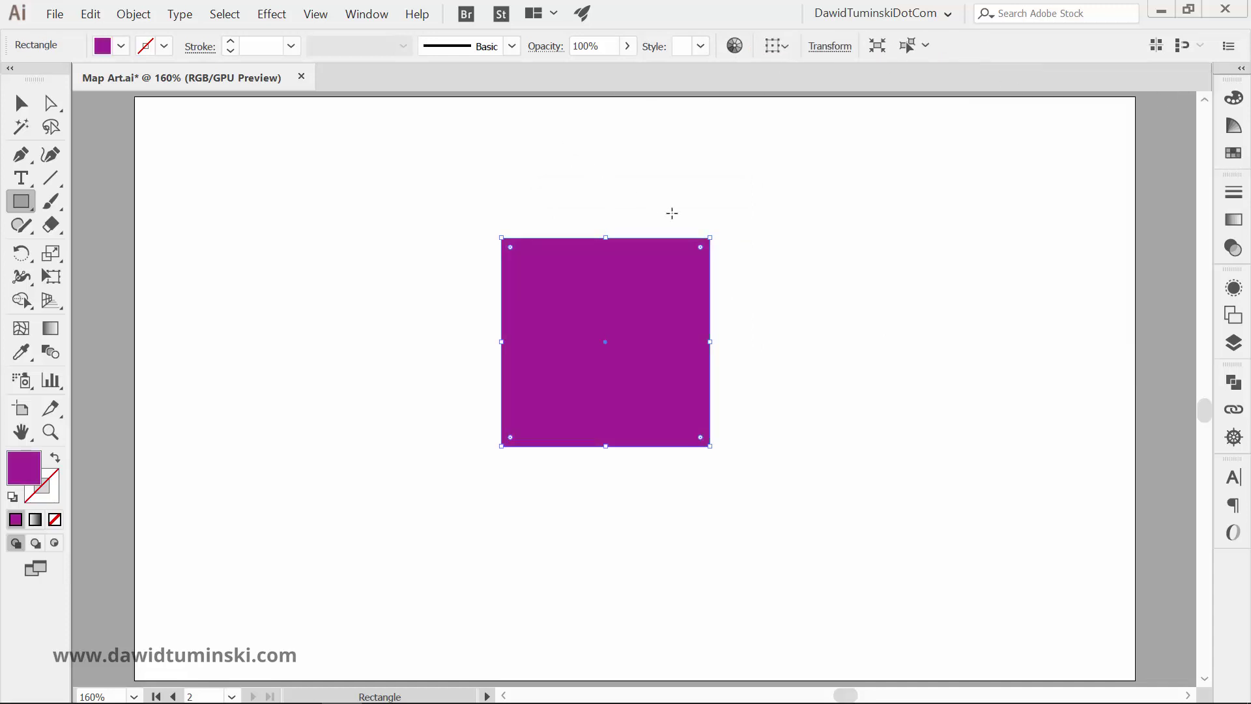
{"action": "left_click", "coordinate": [33, 103]}
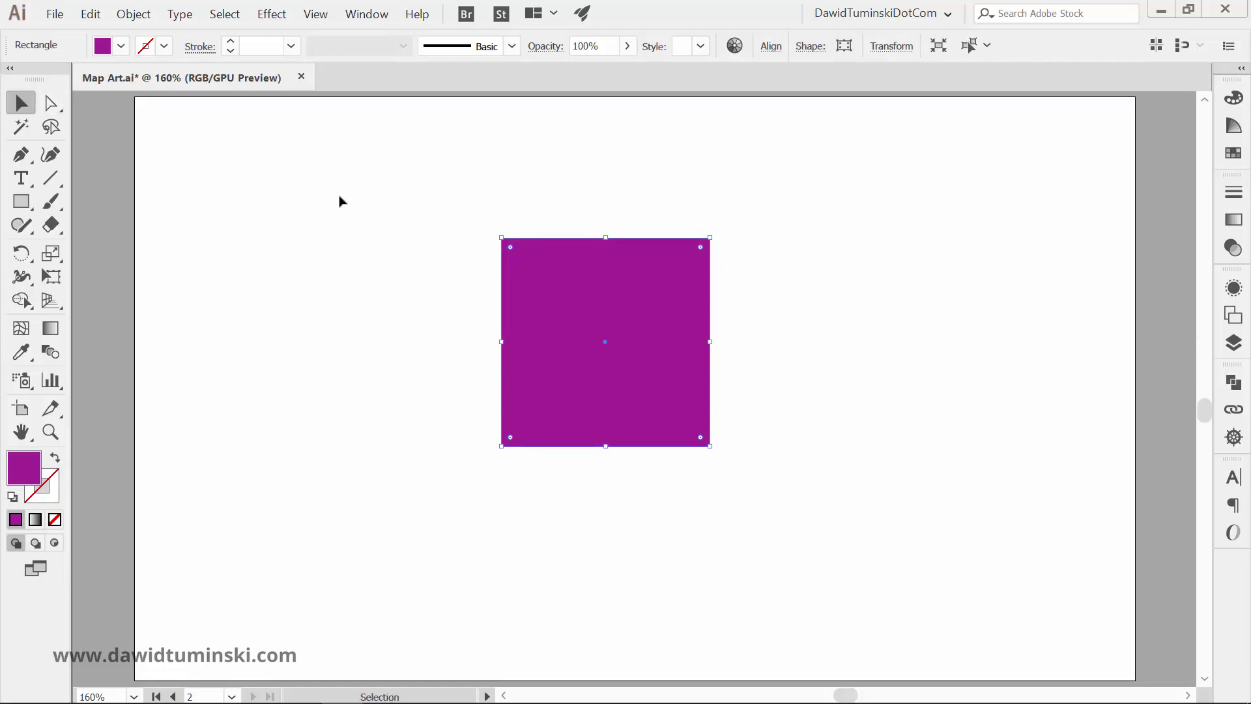
{"action": "scroll", "coordinate": [340, 192], "scroll_direction": "left", "scroll_amount": 5}
{"action": "left_click_drag", "start_coordinate": [1059, 334], "coordinate": [406, 355]}
{"action": "left_click_drag", "start_coordinate": [1069, 224], "coordinate": [589, 204]}
{"action": "left_click", "coordinate": [696, 285]}
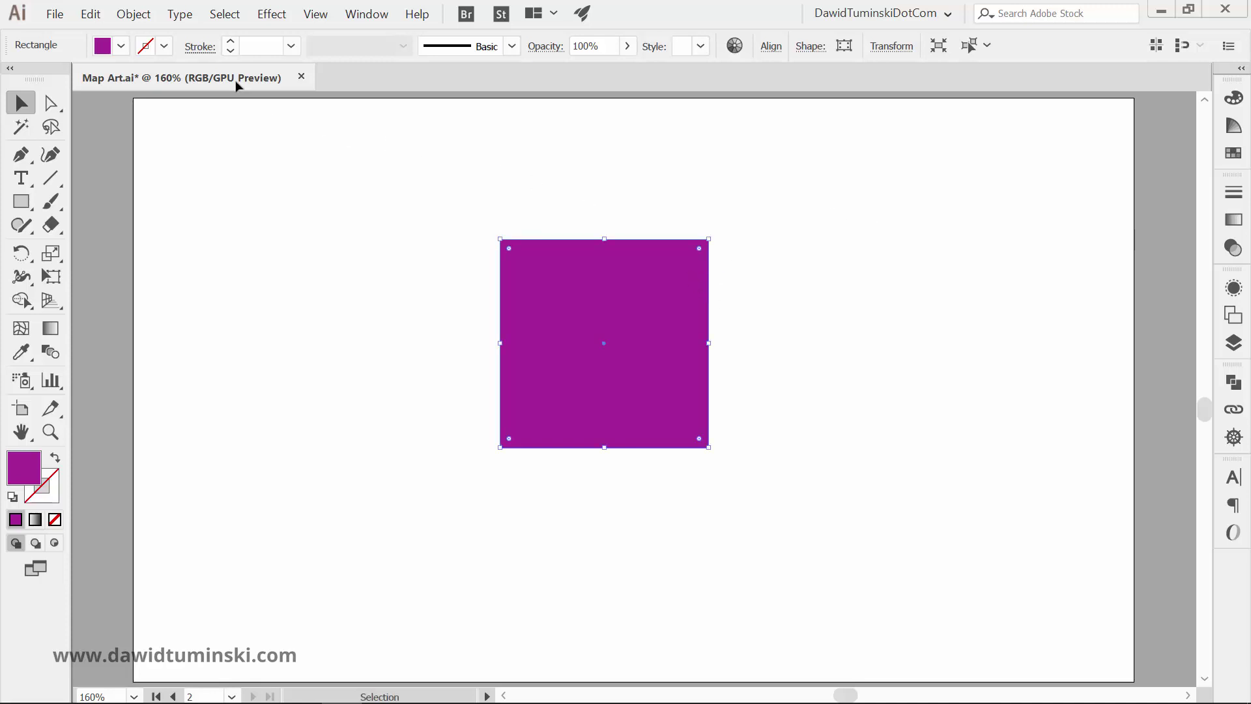
- Split the square into a grid of 4 rows and 4 columns with Split Into Grid
{"action": "left_click", "coordinate": [146, 16]}
{"action": "mouse_move", "coordinate": [287, 324]}
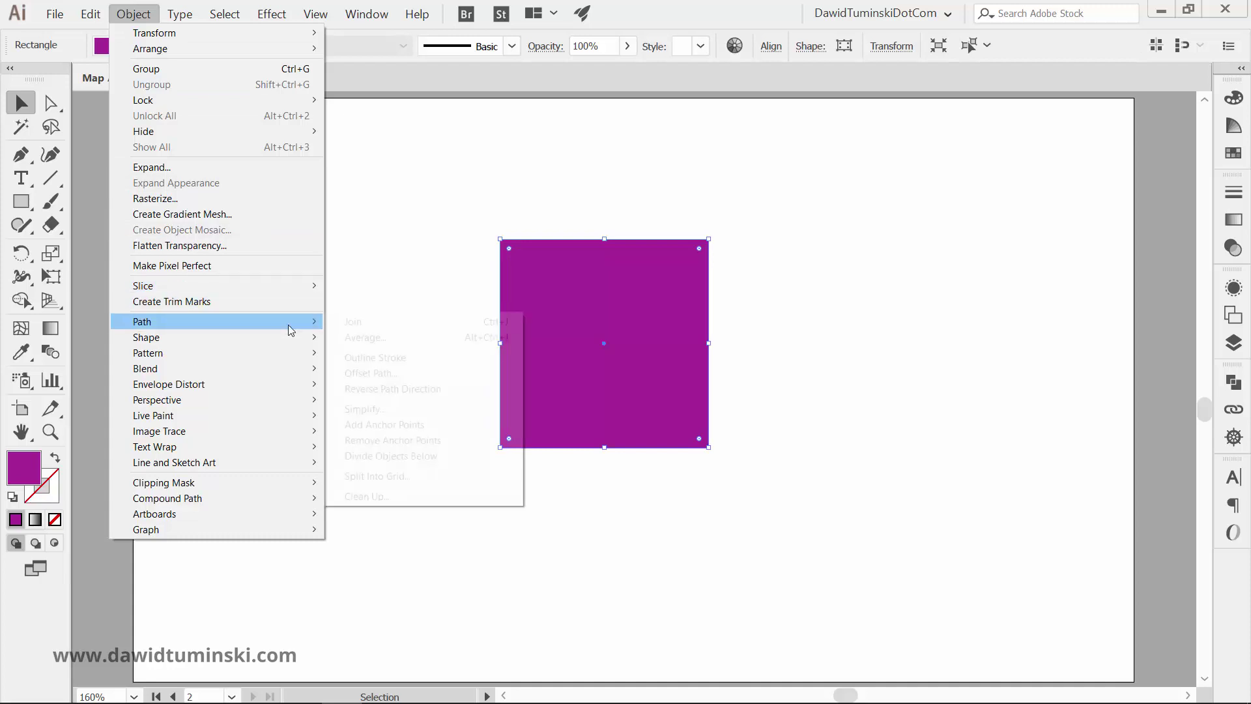
{"action": "left_click", "coordinate": [411, 476]}
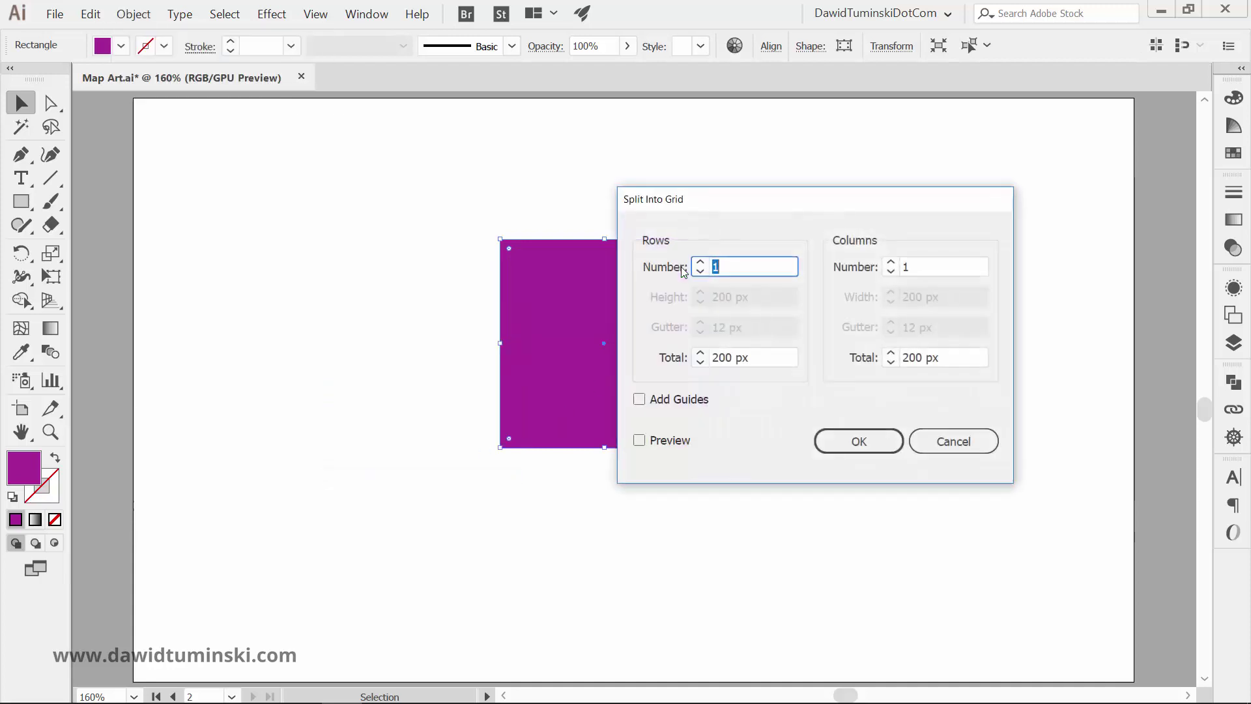
{"action": "left_click_drag", "start_coordinate": [688, 195], "coordinate": [823, 189]}
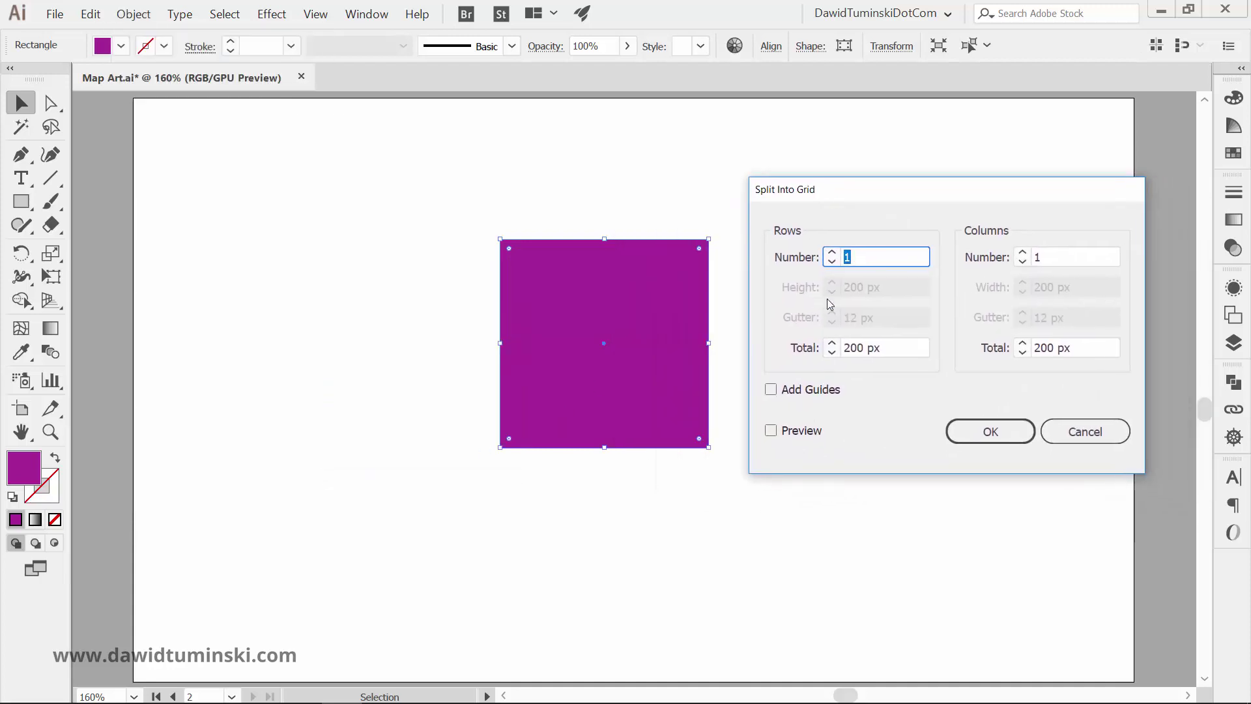
{"action": "left_click", "coordinate": [804, 432]}
{"action": "left_click", "coordinate": [832, 253]}
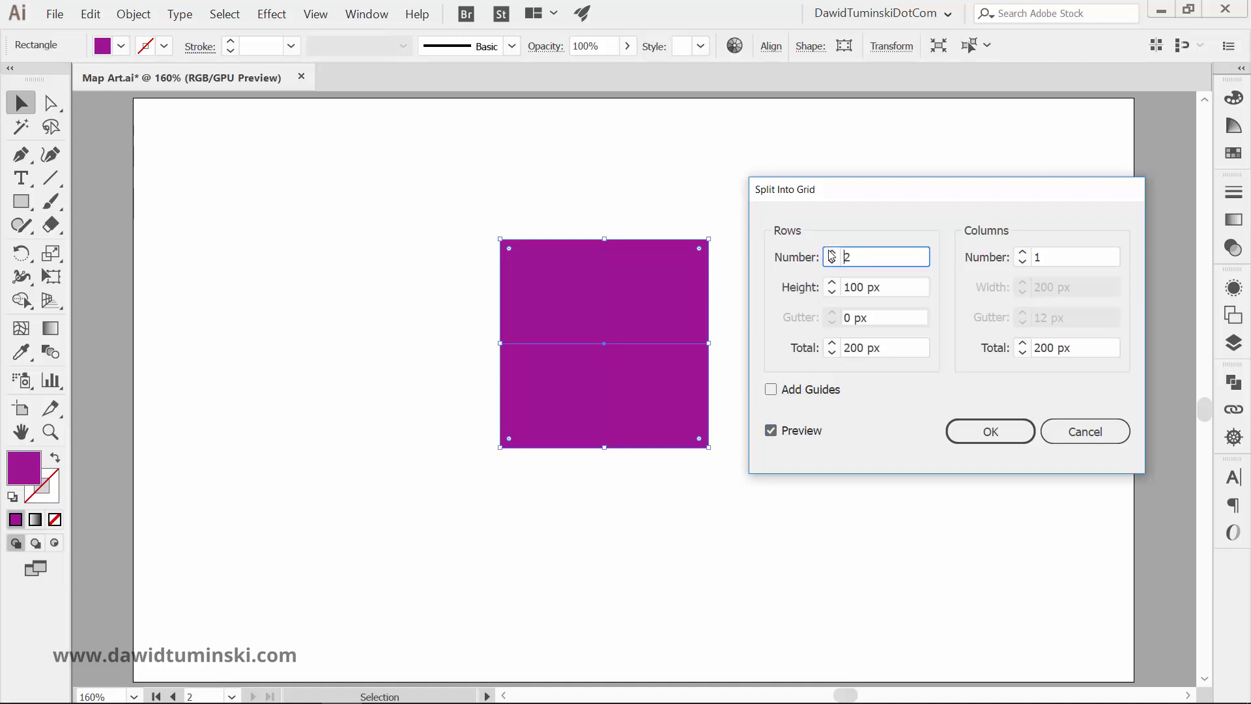
{"action": "left_click", "coordinate": [832, 253]}
{"action": "left_click", "coordinate": [832, 253]}
{"action": "left_click", "coordinate": [832, 252]}
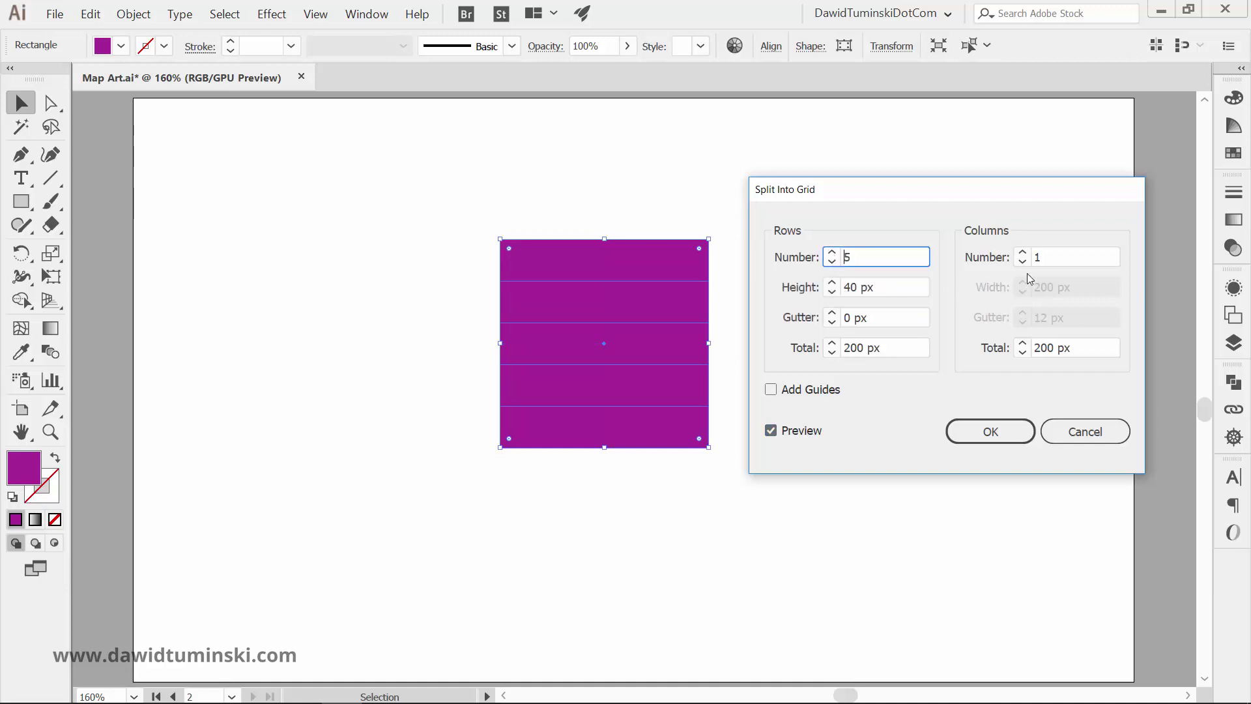
{"action": "left_click", "coordinate": [1023, 253]}
{"action": "left_click", "coordinate": [1023, 253]}
{"action": "left_click", "coordinate": [1023, 253]}
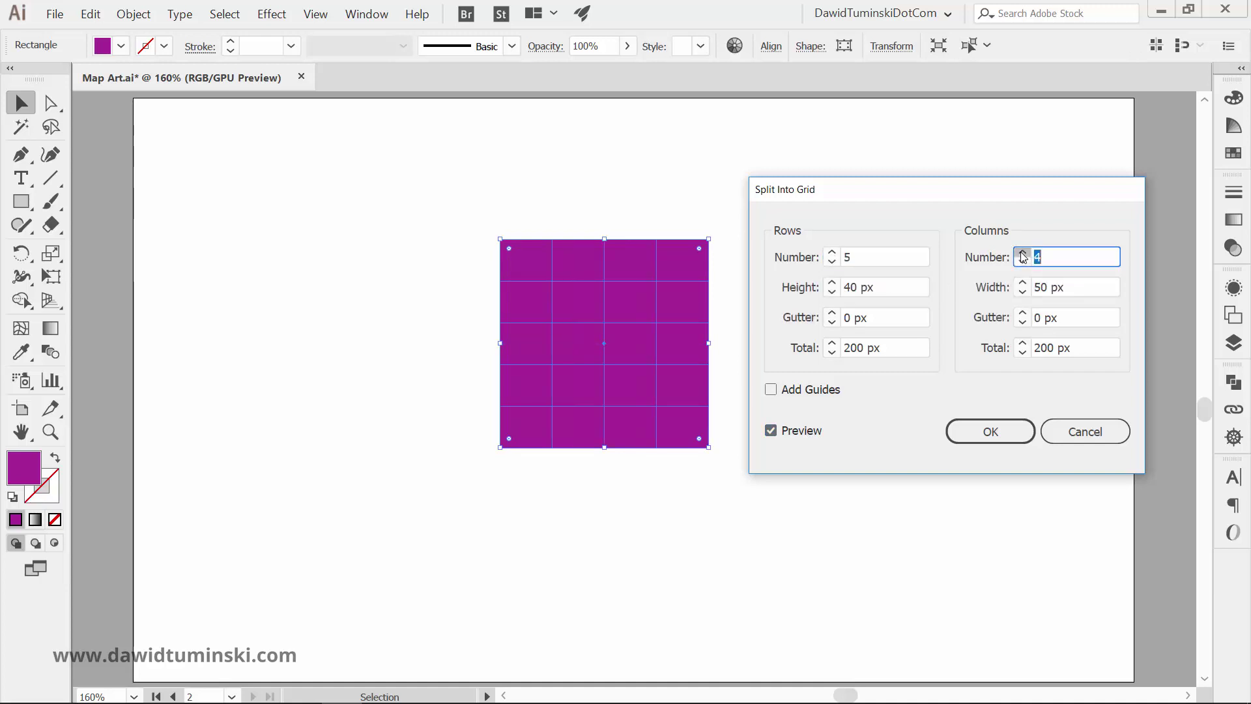
{"action": "left_click", "coordinate": [1023, 253]}
{"action": "left_click", "coordinate": [1021, 264]}
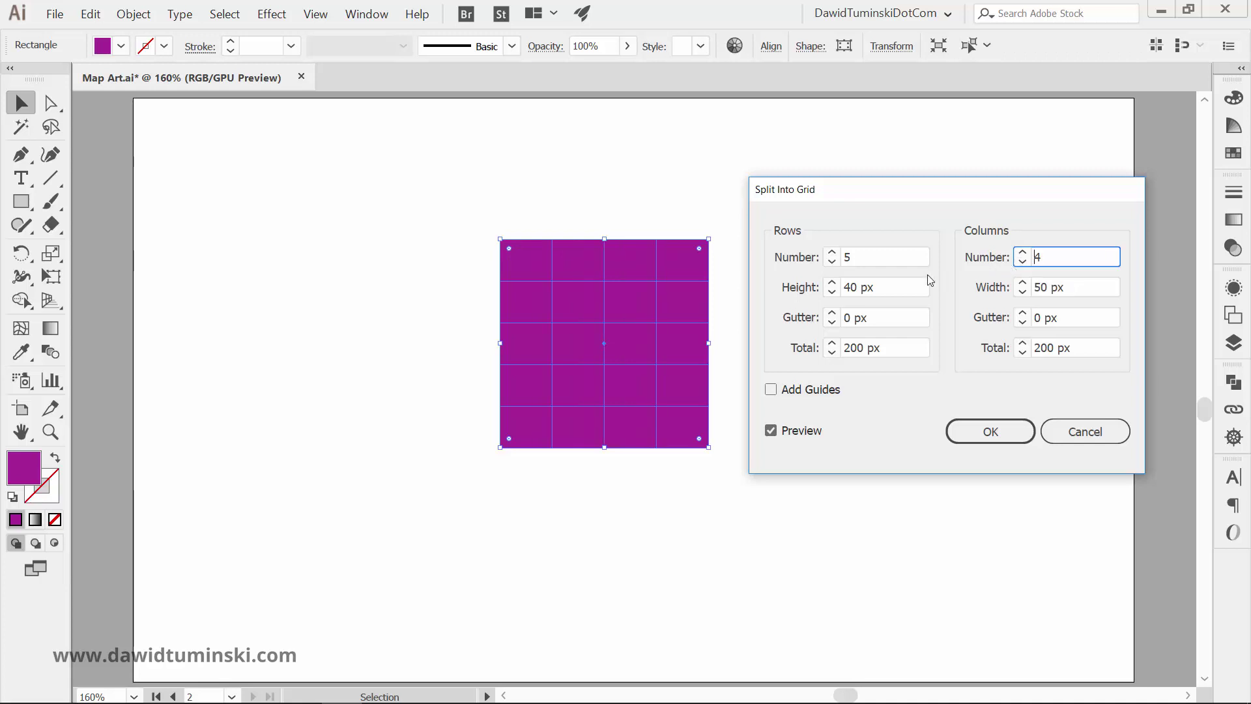
{"action": "left_click", "coordinate": [832, 262]}
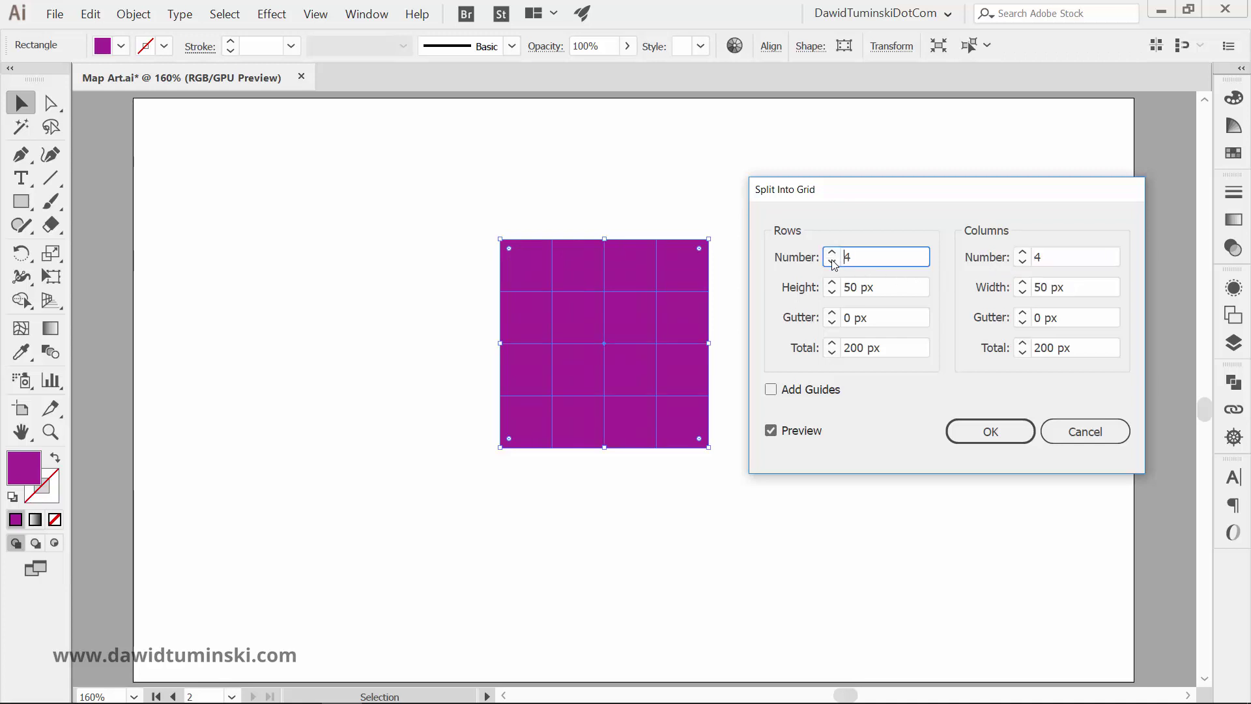
{"action": "left_click", "coordinate": [1010, 428]}
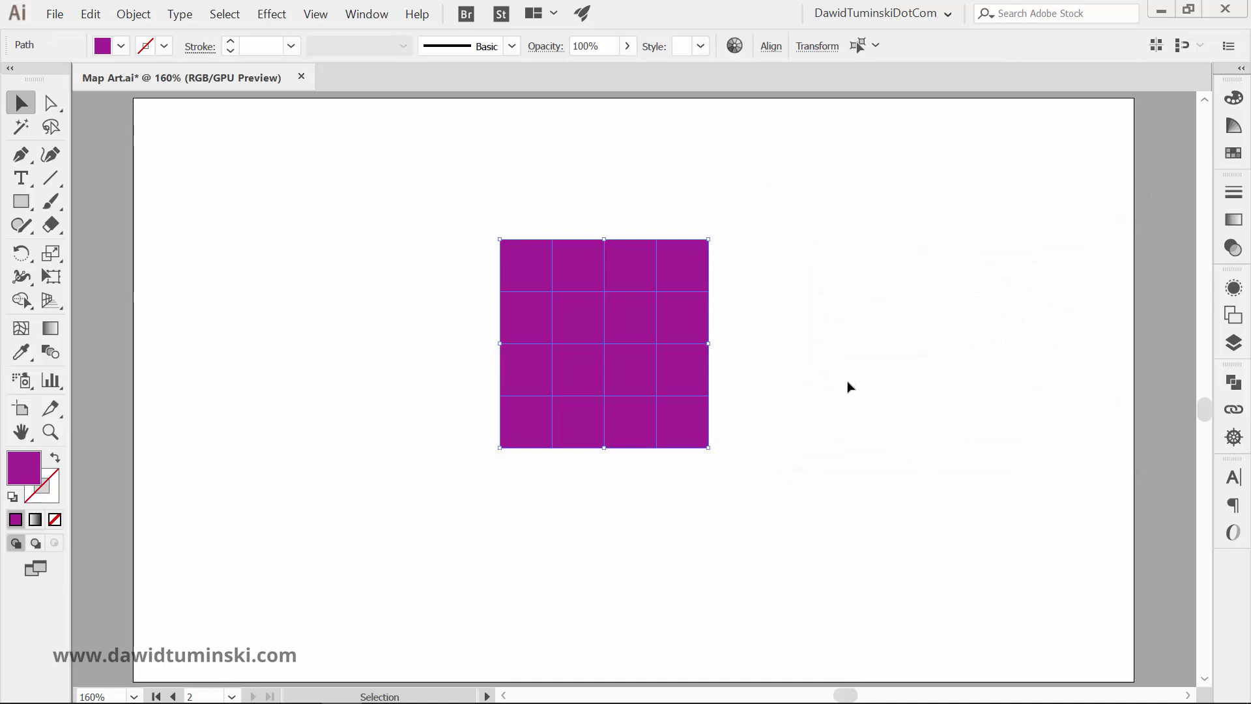
- Delete five grid cells to leave a stair-step gap
{"action": "left_click", "coordinate": [651, 232]}
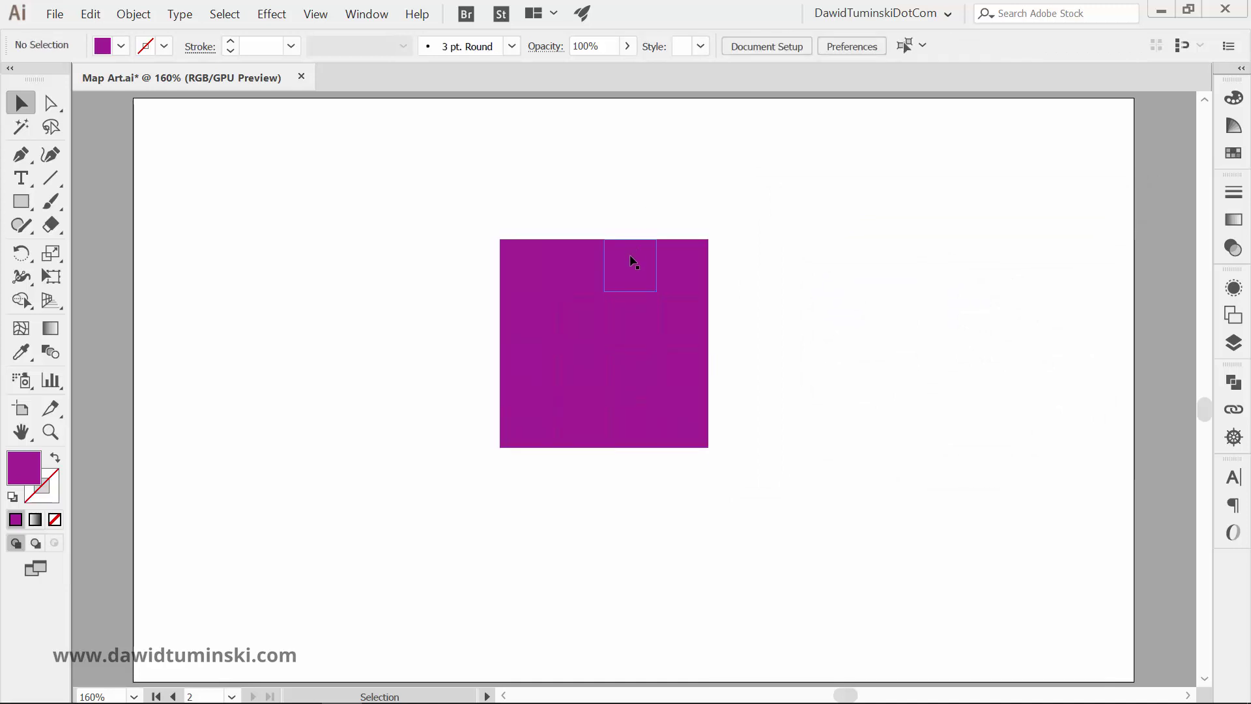
{"action": "left_click", "coordinate": [629, 255]}
{"action": "left_click", "coordinate": [629, 320], "text": "shift"}
{"action": "left_click", "coordinate": [575, 319], "text": "shift"}
{"action": "left_click", "coordinate": [575, 368], "text": "shift"}
{"action": "left_click", "coordinate": [523, 370], "text": "shift"}
{"action": "key", "text": "Delete"}
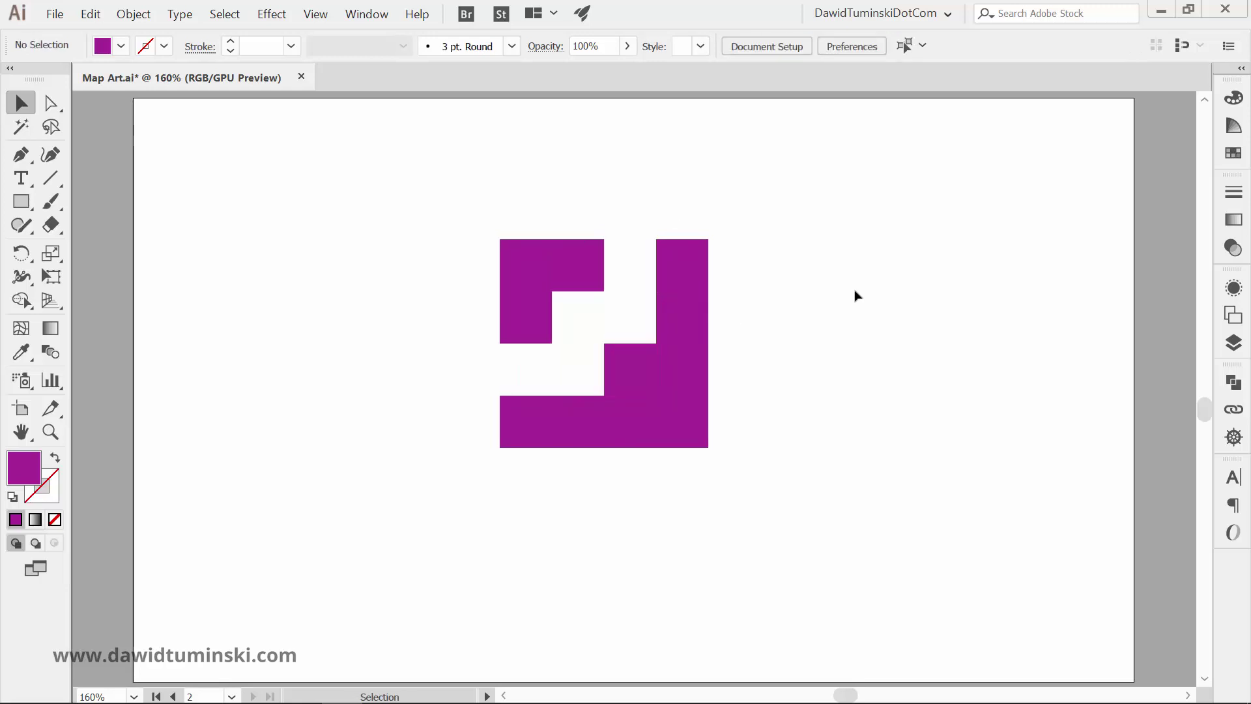
- Save the remaining grid tiles as a new symbol named 'Map Art Symbol'
{"action": "key", "text": "ctrl+a"}
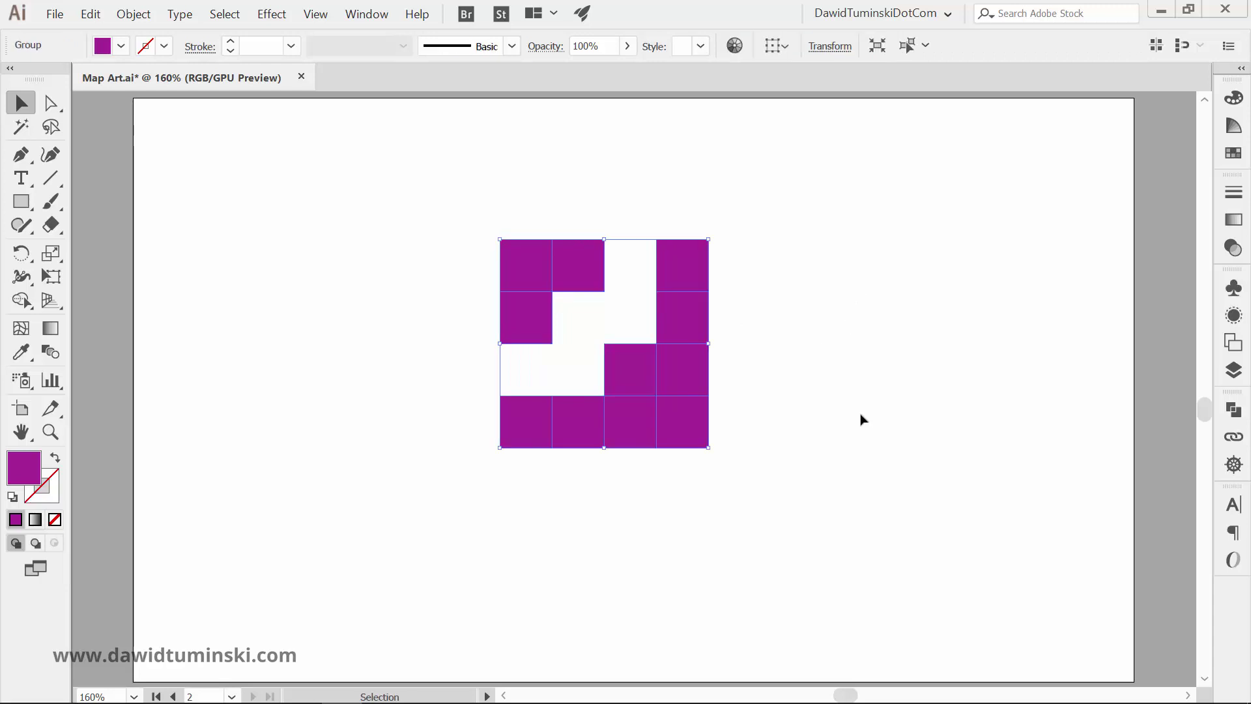
{"action": "left_click", "coordinate": [1228, 291]}
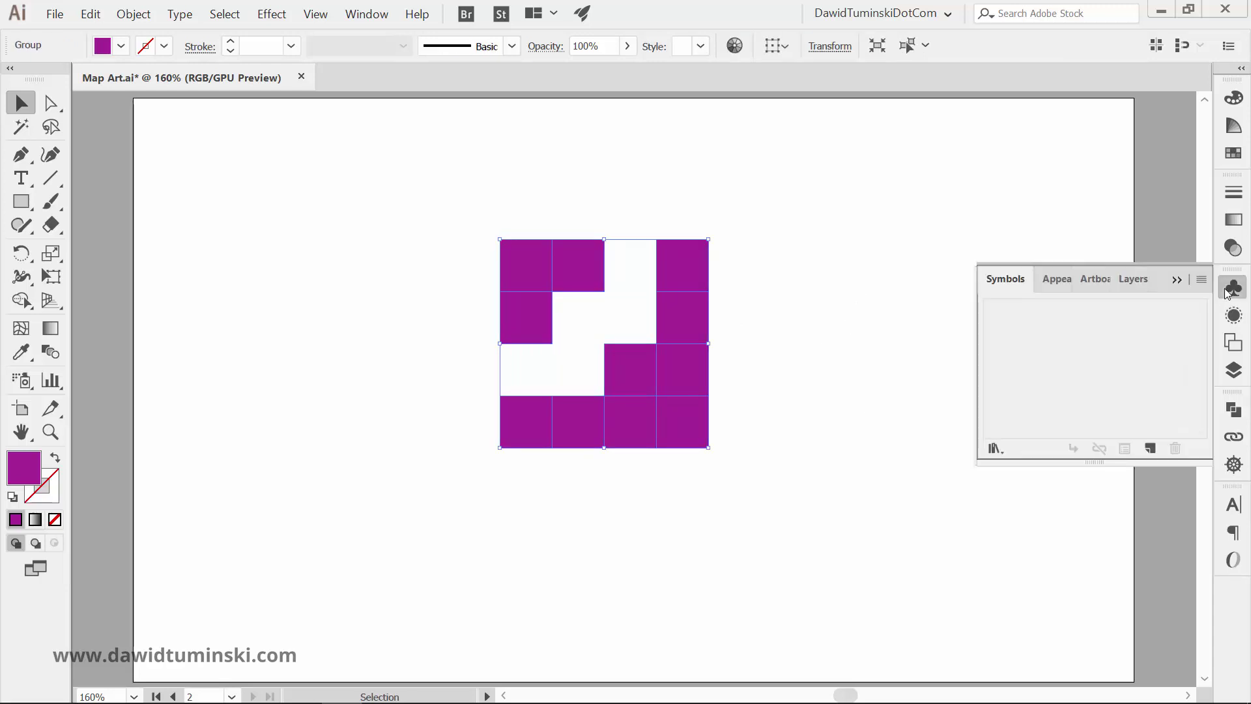
{"action": "left_click", "coordinate": [1200, 280]}
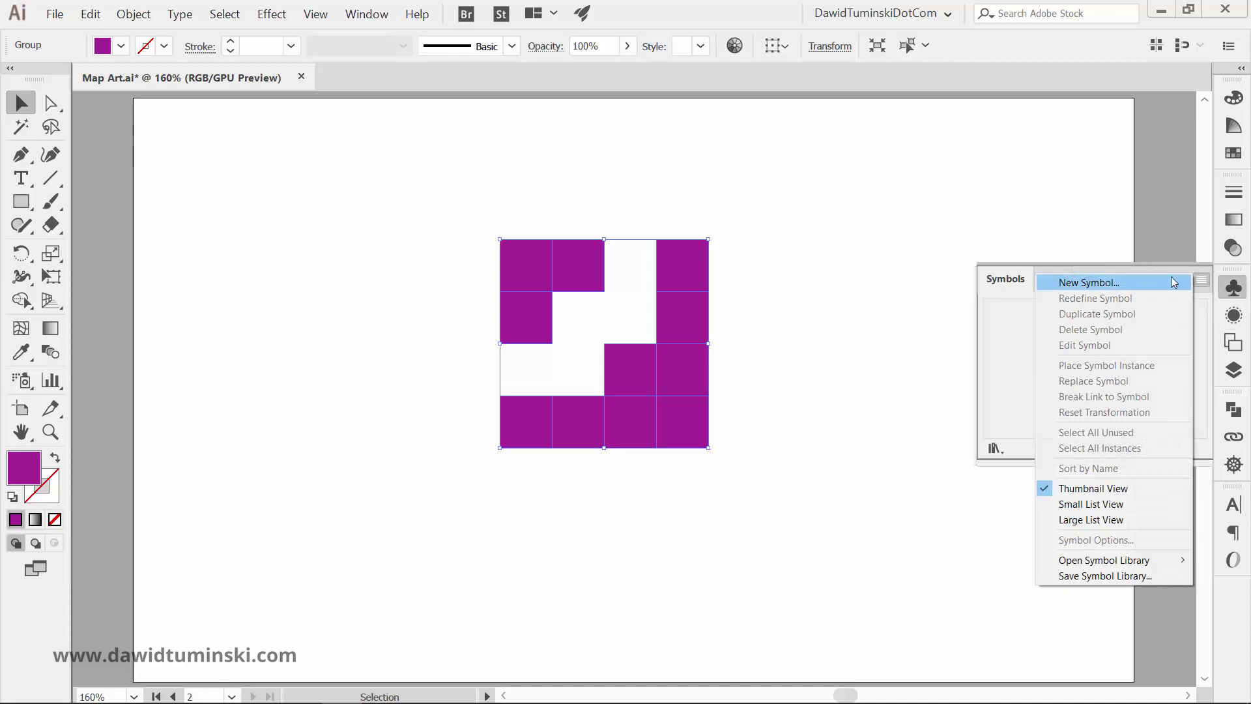
{"action": "left_click", "coordinate": [1173, 282]}
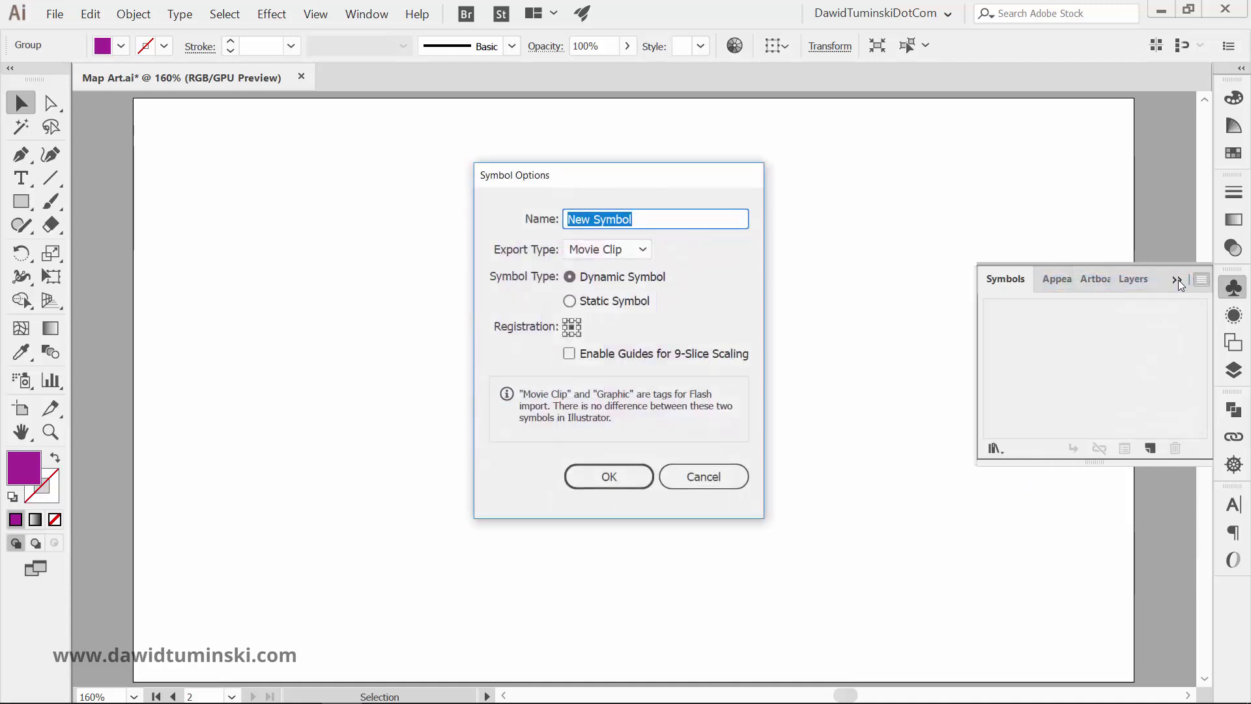
{"action": "type", "text": "Map Art Symbo"}
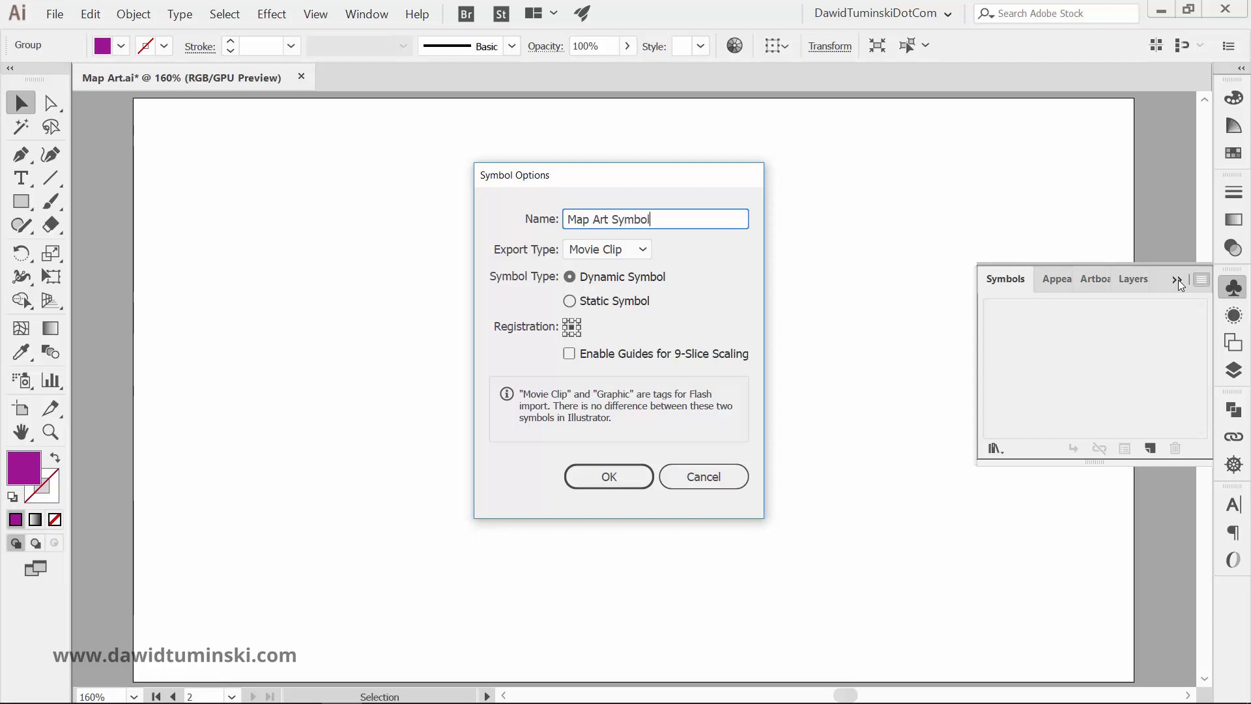
{"action": "left_click", "coordinate": [646, 478]}
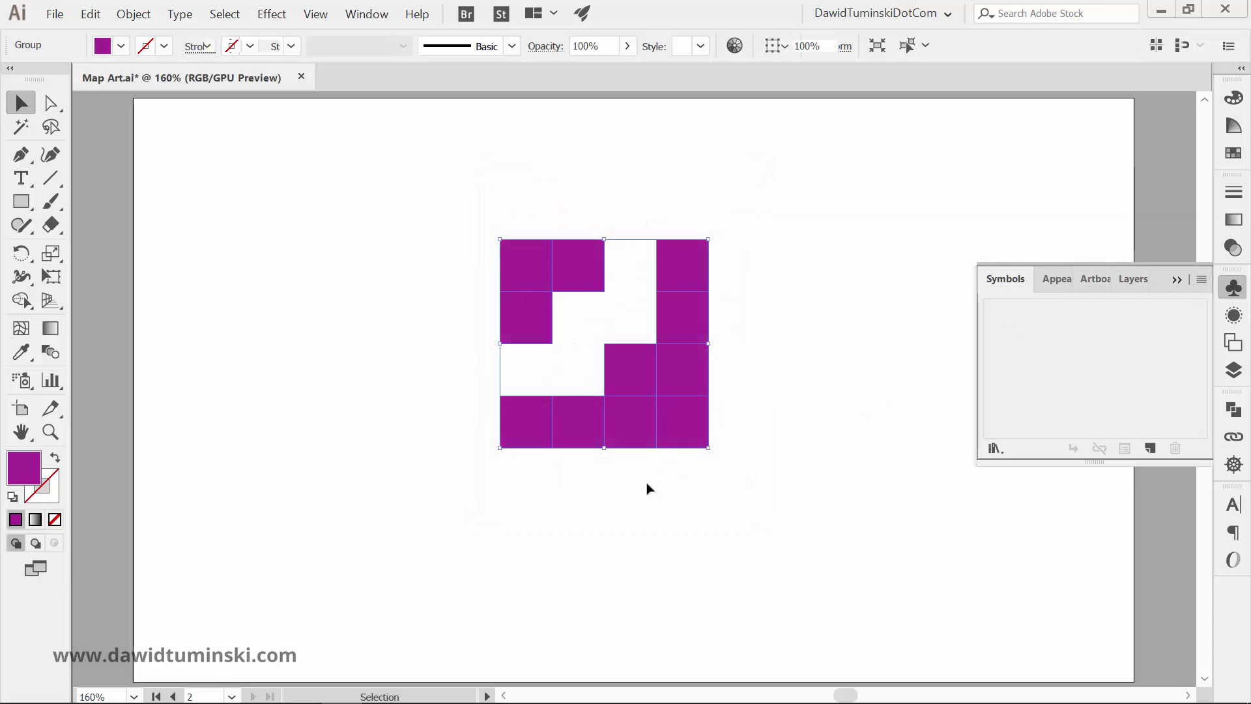
- Delete the symbol instance from the artboard
{"action": "left_click", "coordinate": [842, 342]}
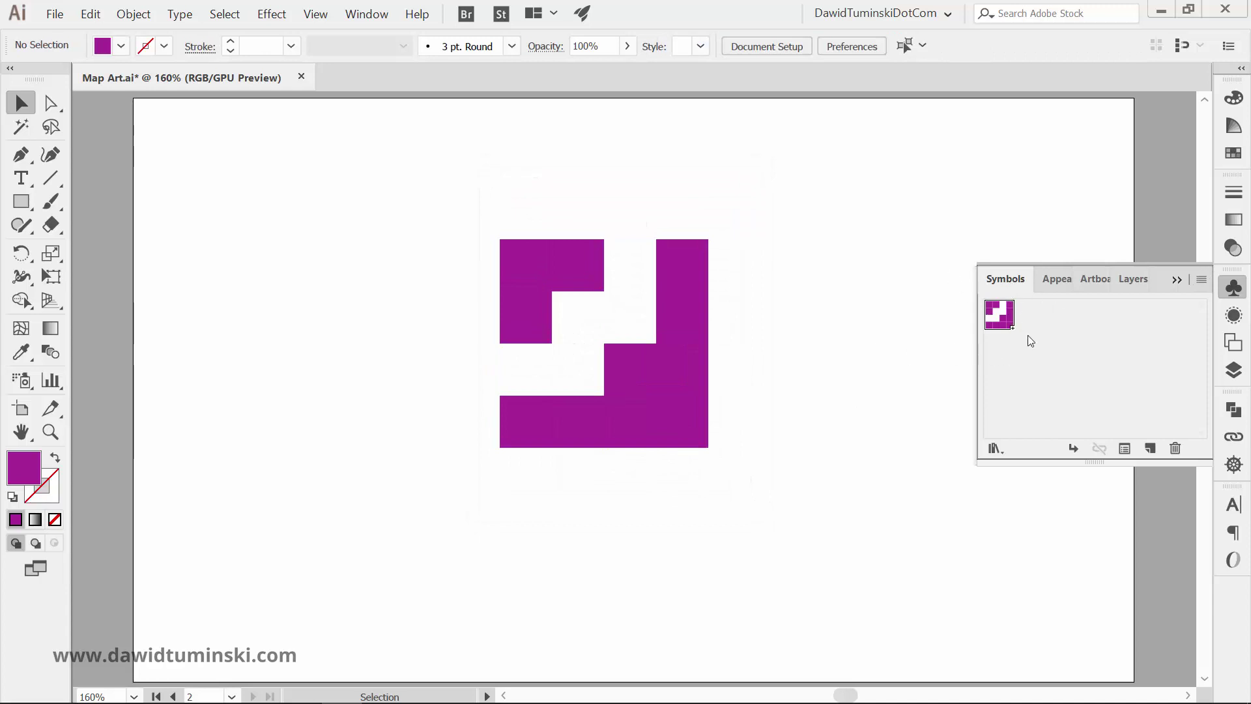
{"action": "left_click", "coordinate": [697, 284]}
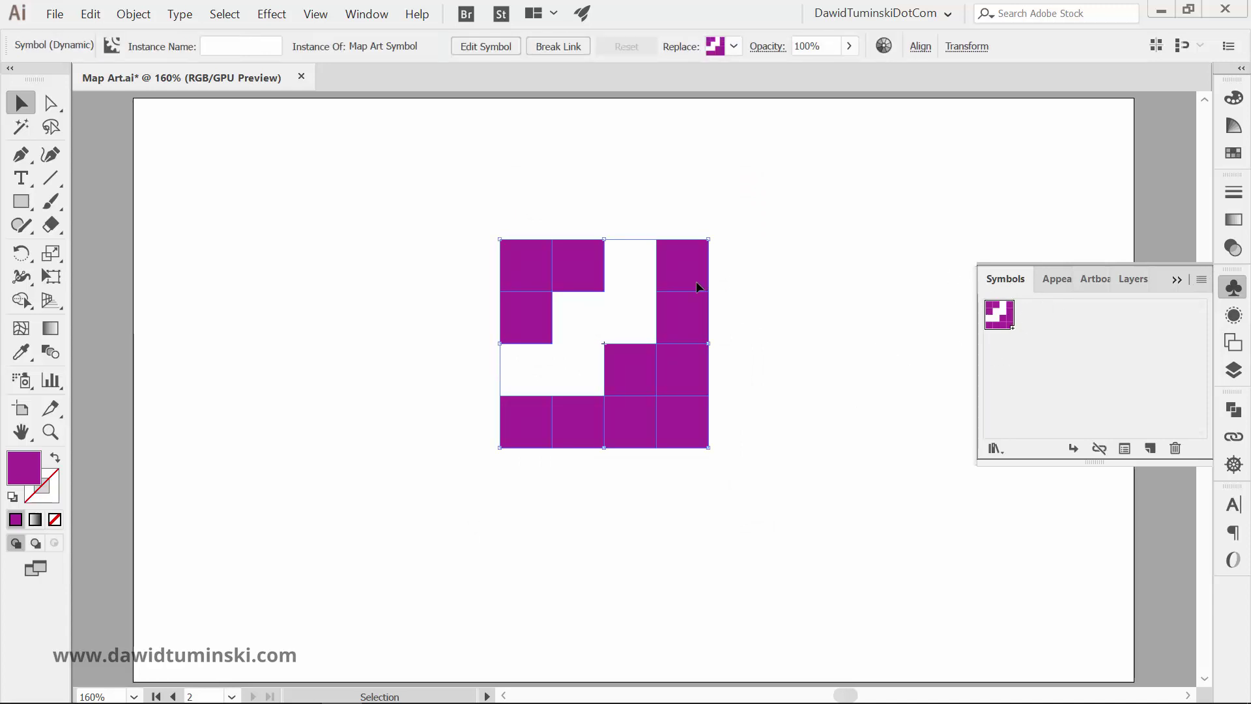
{"action": "key", "text": "Delete"}
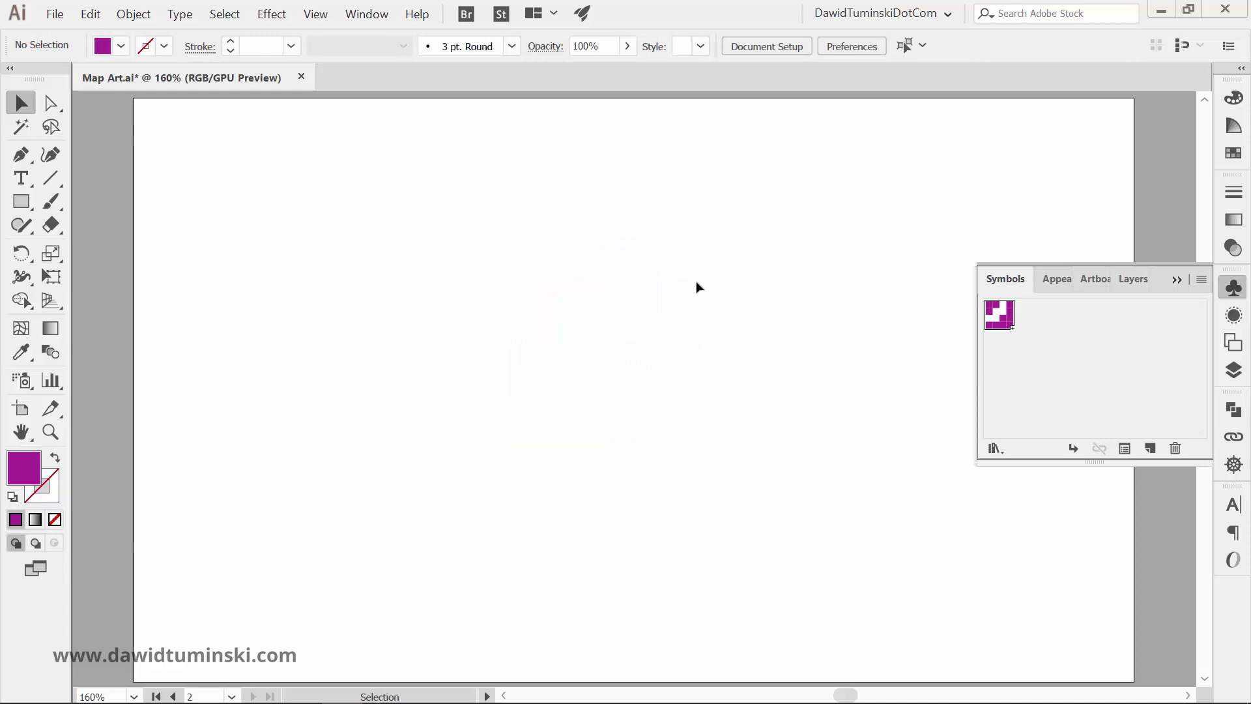
- Move the purple rectangle onto the centre of the artboard
{"action": "left_click_drag", "start_coordinate": [288, 308], "coordinate": [427, 312]}
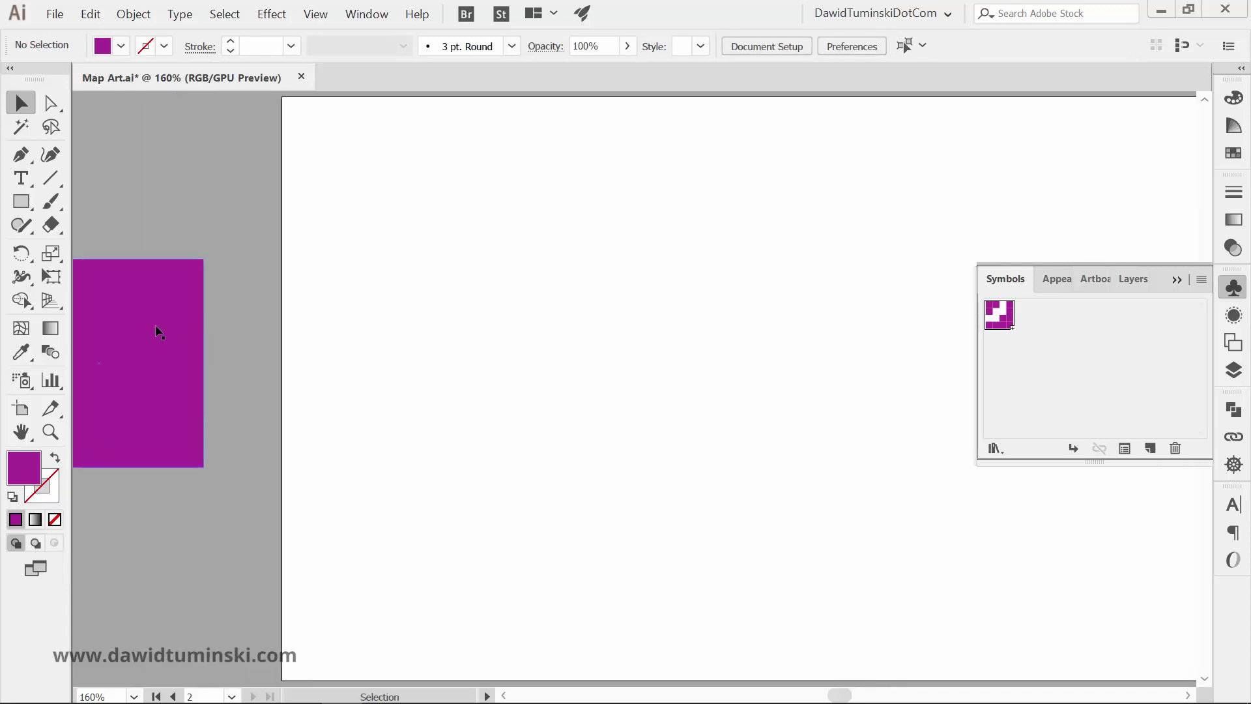
{"action": "left_click_drag", "start_coordinate": [157, 331], "coordinate": [849, 320]}
{"action": "left_click_drag", "start_coordinate": [854, 218], "coordinate": [616, 201]}
{"action": "left_click_drag", "start_coordinate": [508, 340], "coordinate": [460, 365]}
{"action": "left_click_drag", "start_coordinate": [715, 324], "coordinate": [754, 327]}
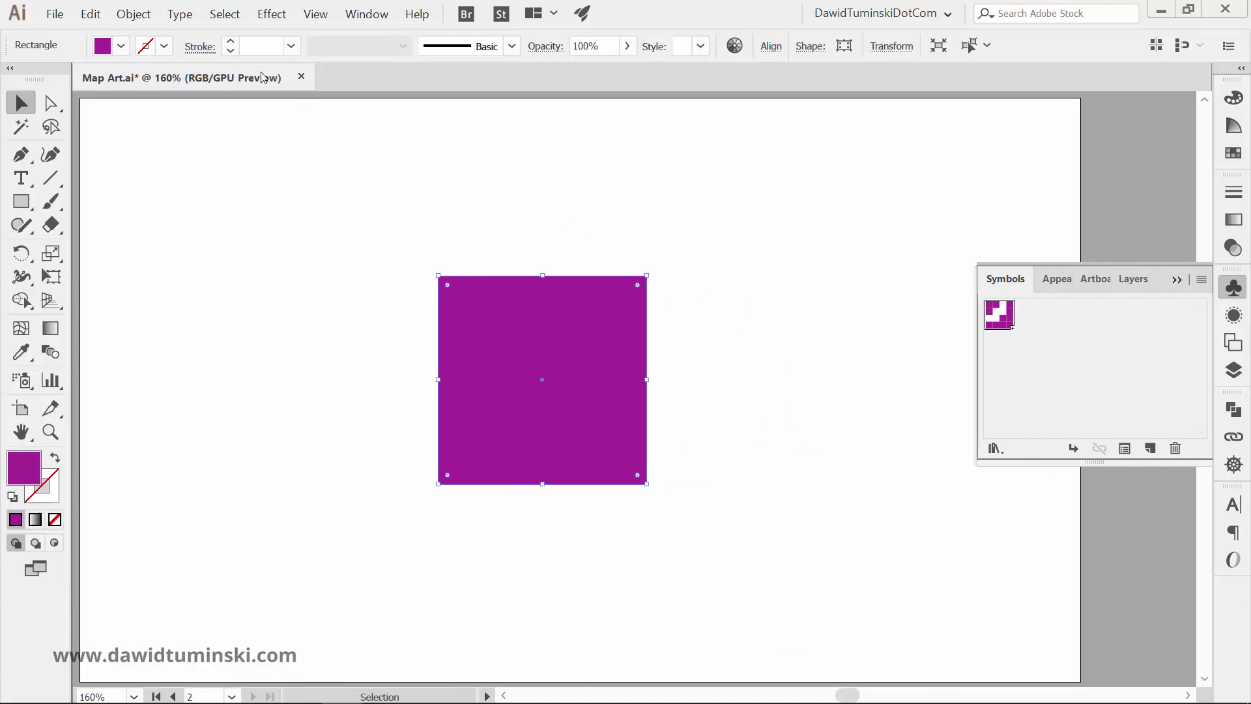
- Apply 3D Extrude & Bevel to the rectangle with live preview and Isometric Right position
{"action": "left_click", "coordinate": [271, 14]}
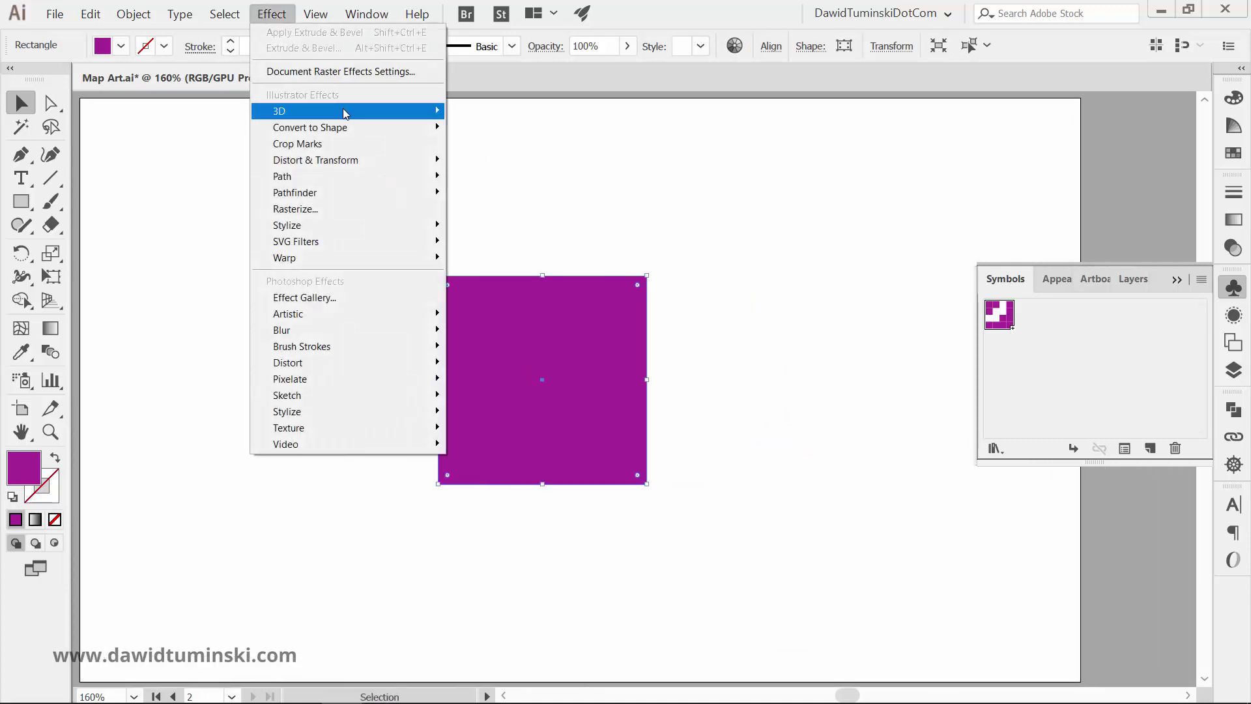
{"action": "mouse_move", "coordinate": [343, 110]}
{"action": "left_click", "coordinate": [496, 111]}
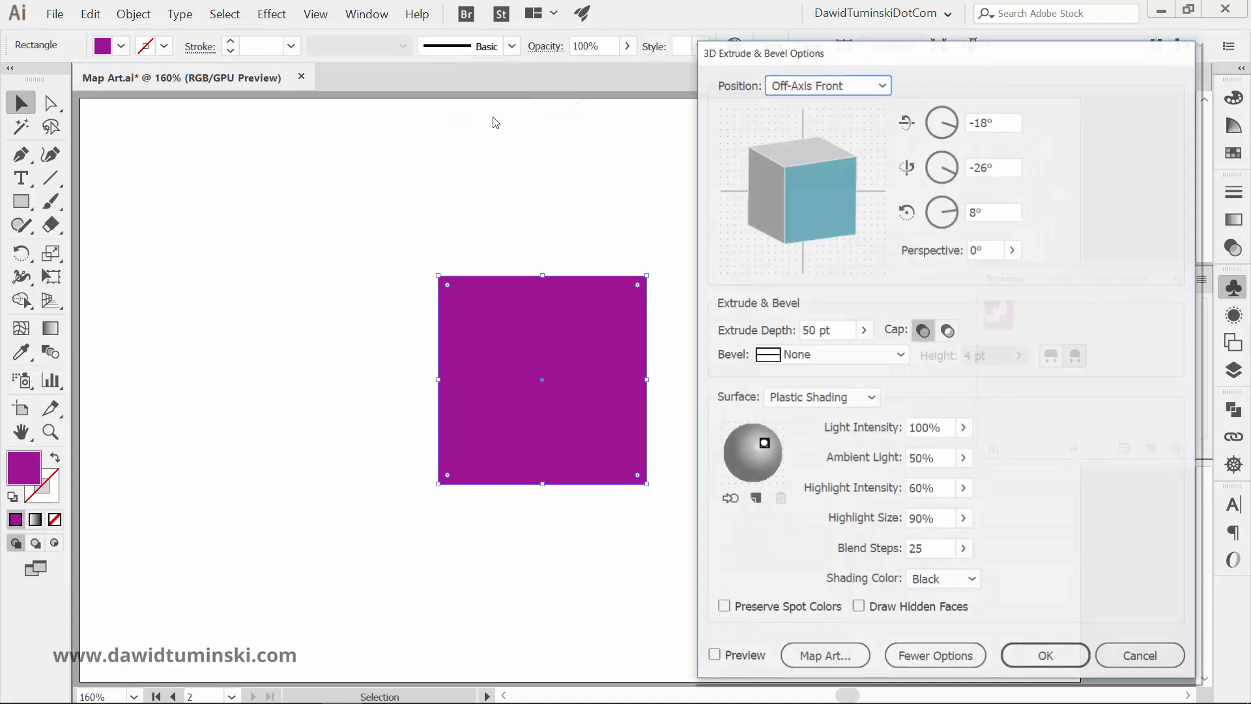
{"action": "left_click", "coordinate": [928, 651]}
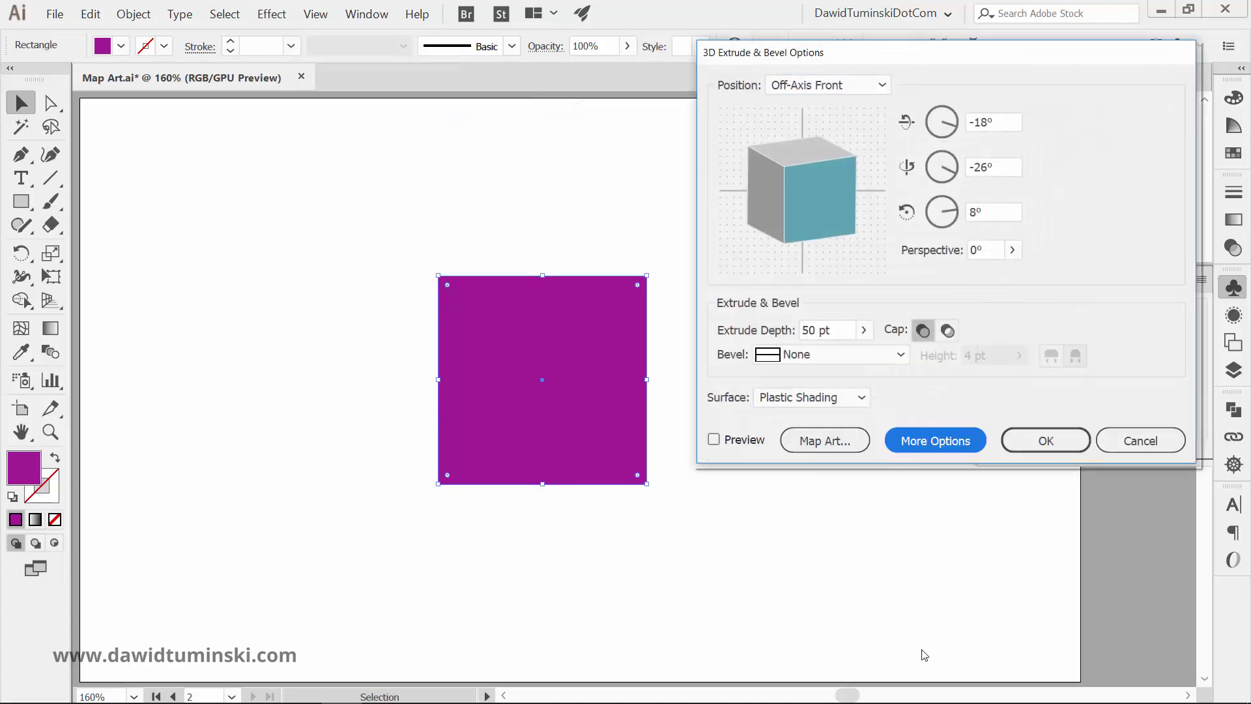
{"action": "left_click", "coordinate": [714, 440]}
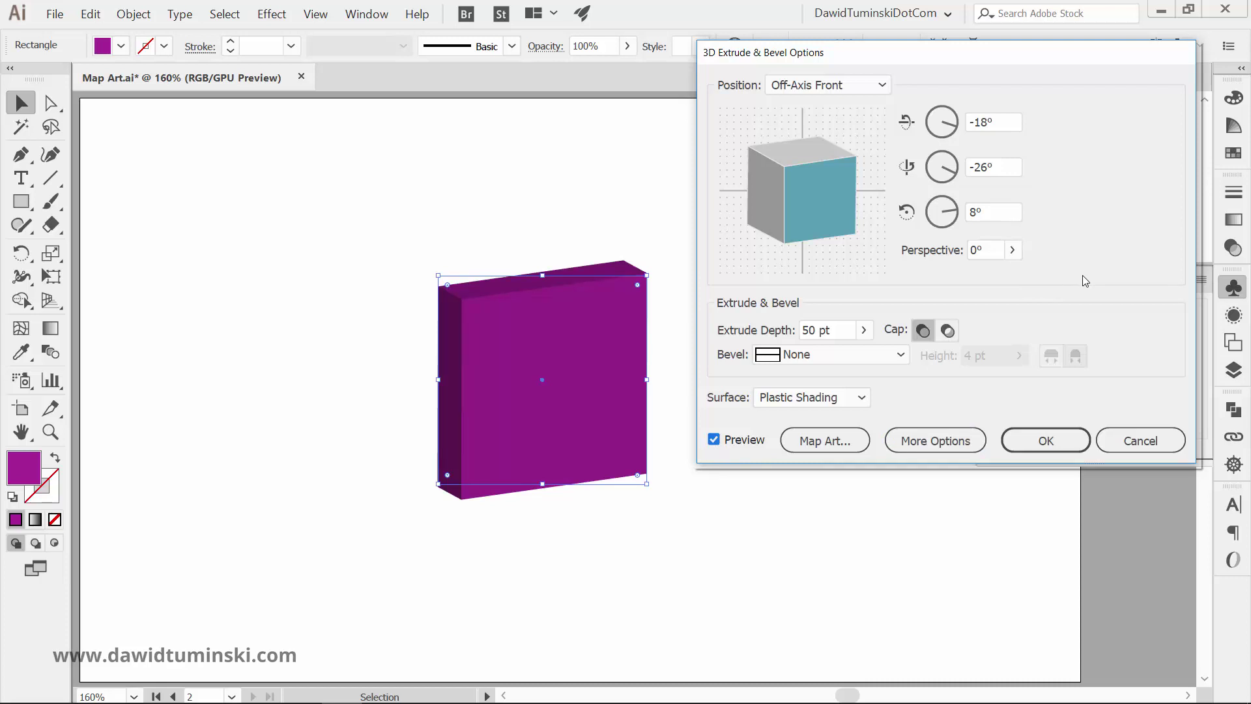
{"action": "left_click", "coordinate": [888, 85]}
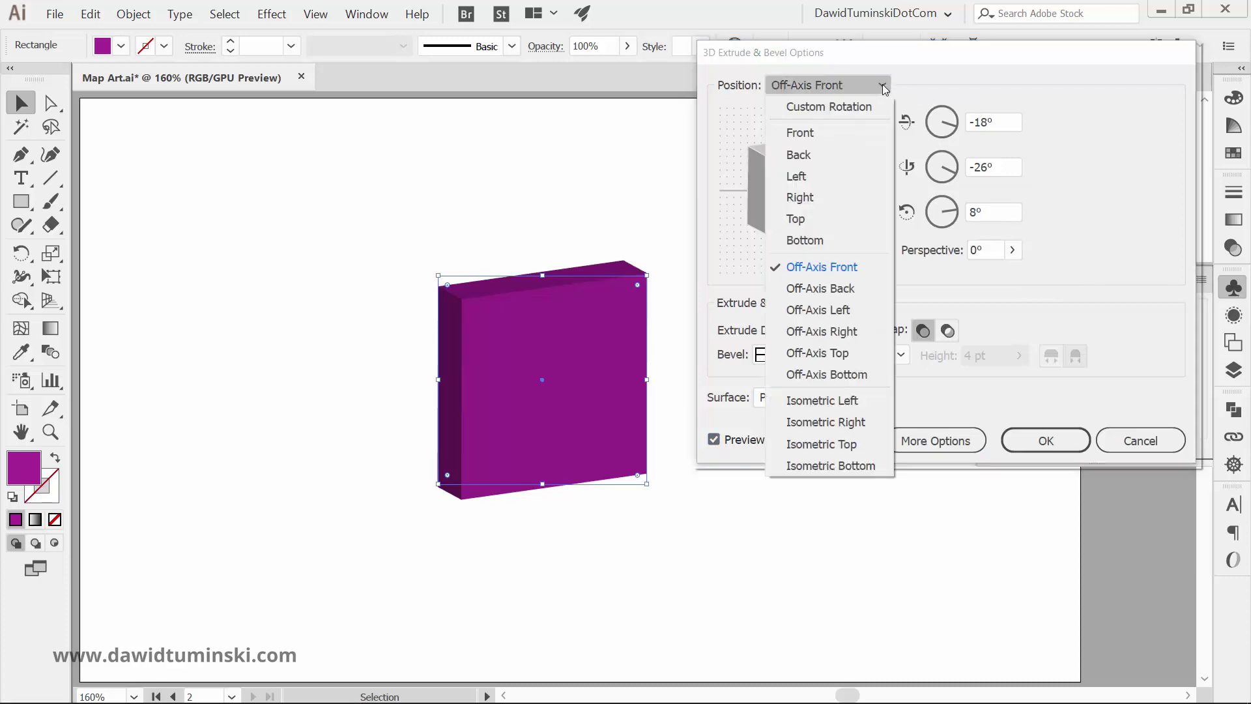
{"action": "left_click", "coordinate": [872, 417]}
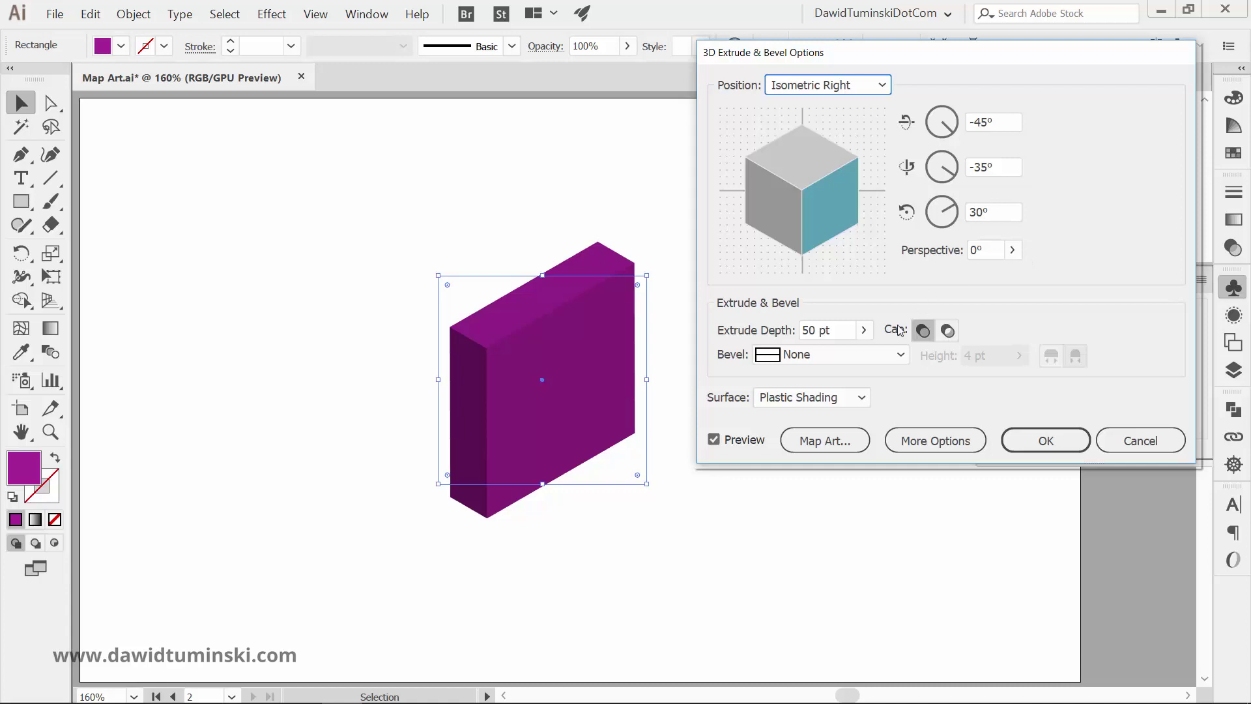
- Set the cube's extrude depth to 200 pt
{"action": "left_click", "coordinate": [837, 330]}
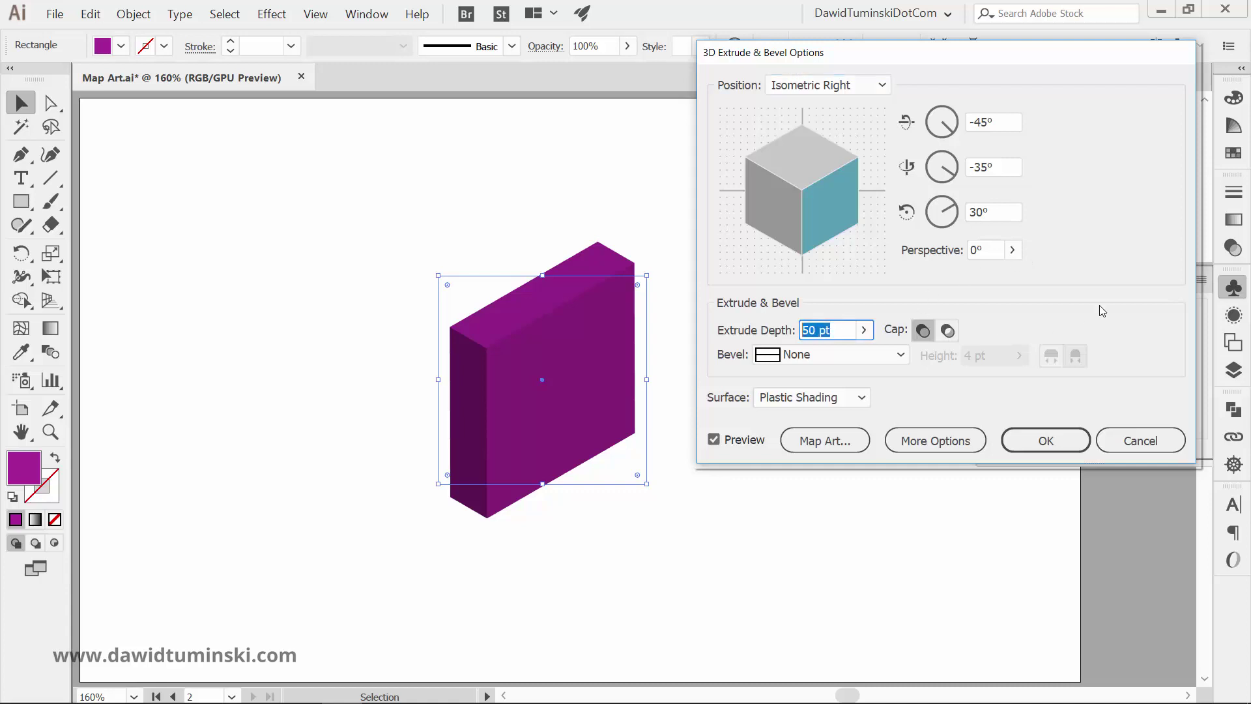
{"action": "type", "text": "200"}
{"action": "key", "text": "Tab"}
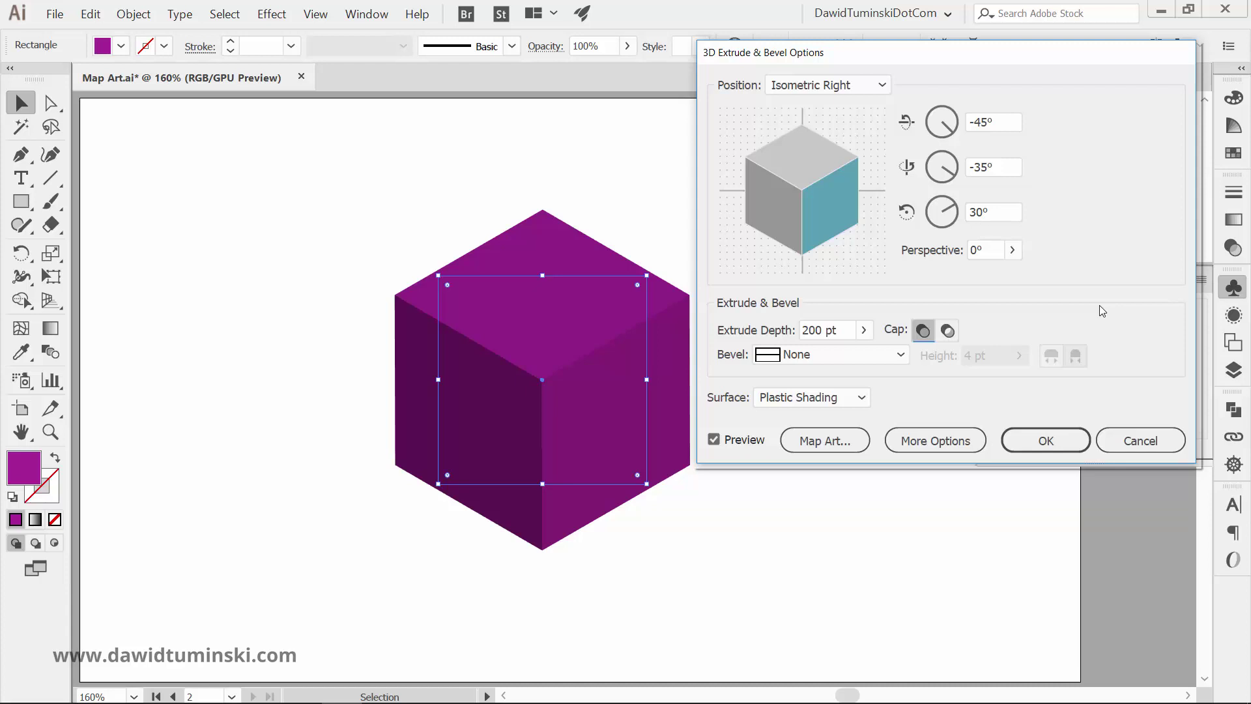
{"action": "left_click", "coordinate": [831, 440]}
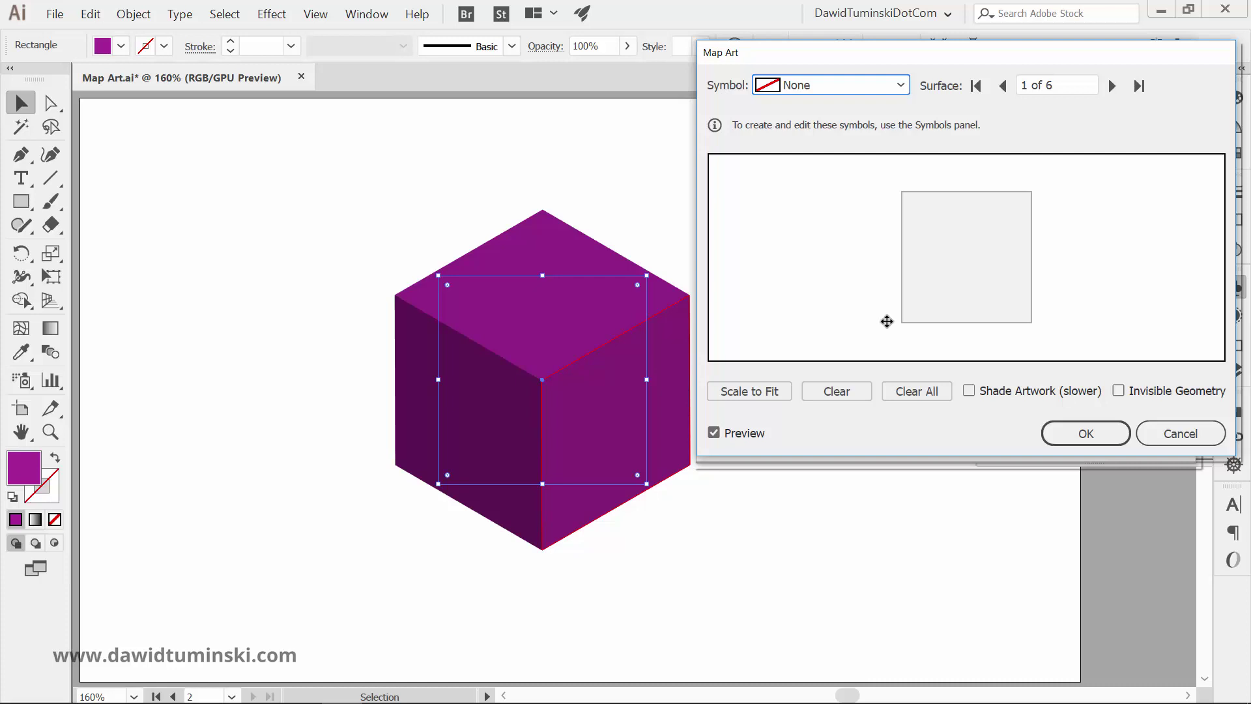
- Turn on Invisible Geometry and map Map Art Symbol onto surface 1, the right face
{"action": "left_click", "coordinate": [713, 432]}
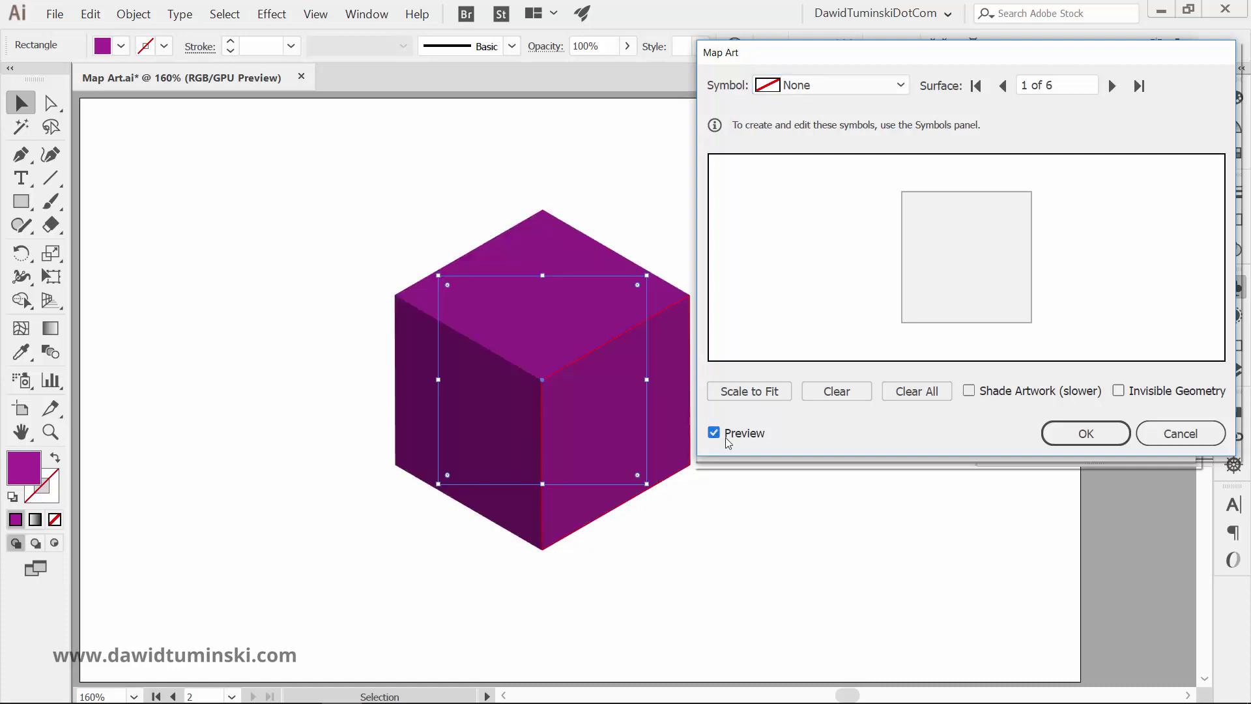
{"action": "left_click", "coordinate": [1118, 391]}
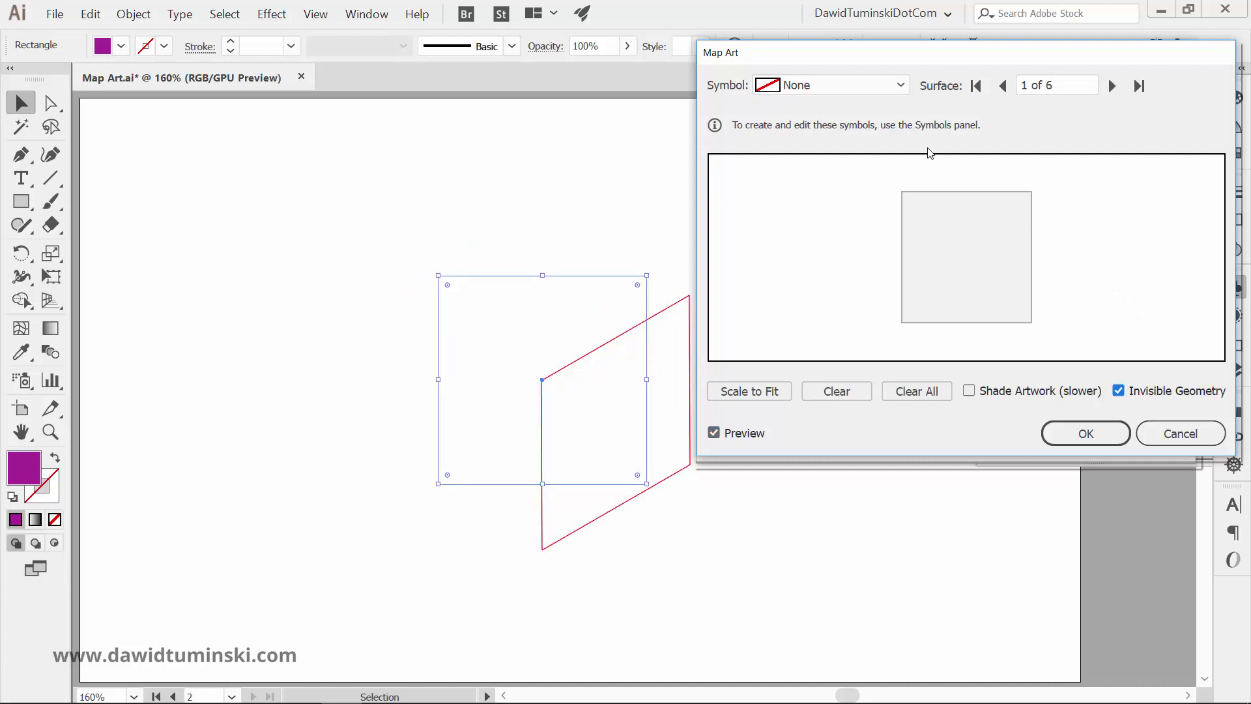
{"action": "left_click", "coordinate": [904, 85]}
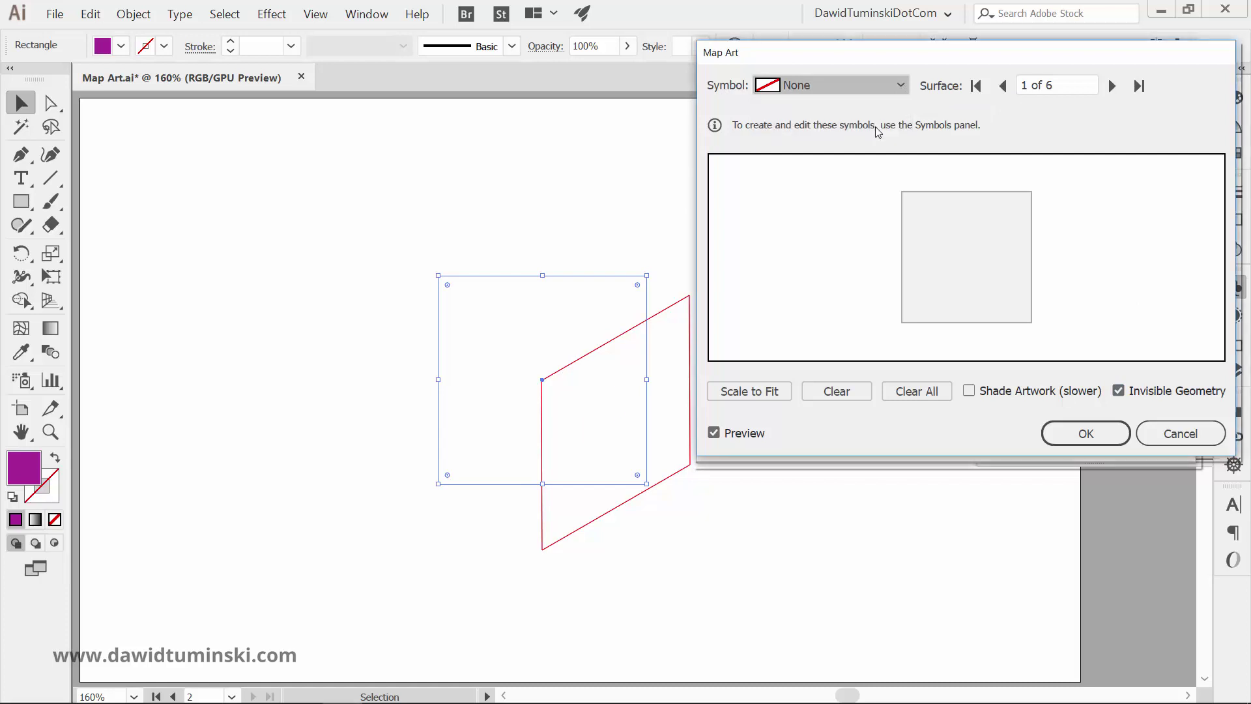
{"action": "left_click", "coordinate": [874, 128]}
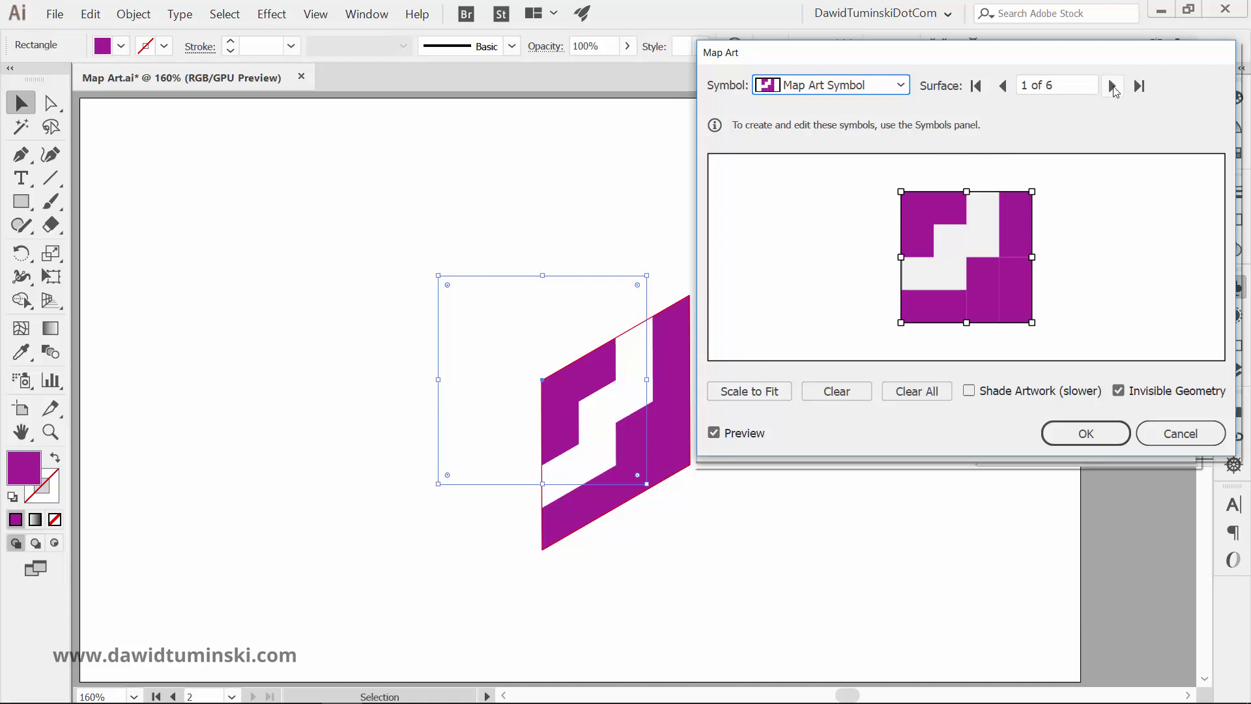
- Map Map Art Symbol onto surface 5, the left face, rotating it 180°
{"action": "left_click", "coordinate": [1112, 86]}
{"action": "left_click", "coordinate": [1112, 86]}
{"action": "left_click", "coordinate": [1112, 86]}
{"action": "left_click", "coordinate": [1112, 86]}
{"action": "left_click", "coordinate": [904, 86]}
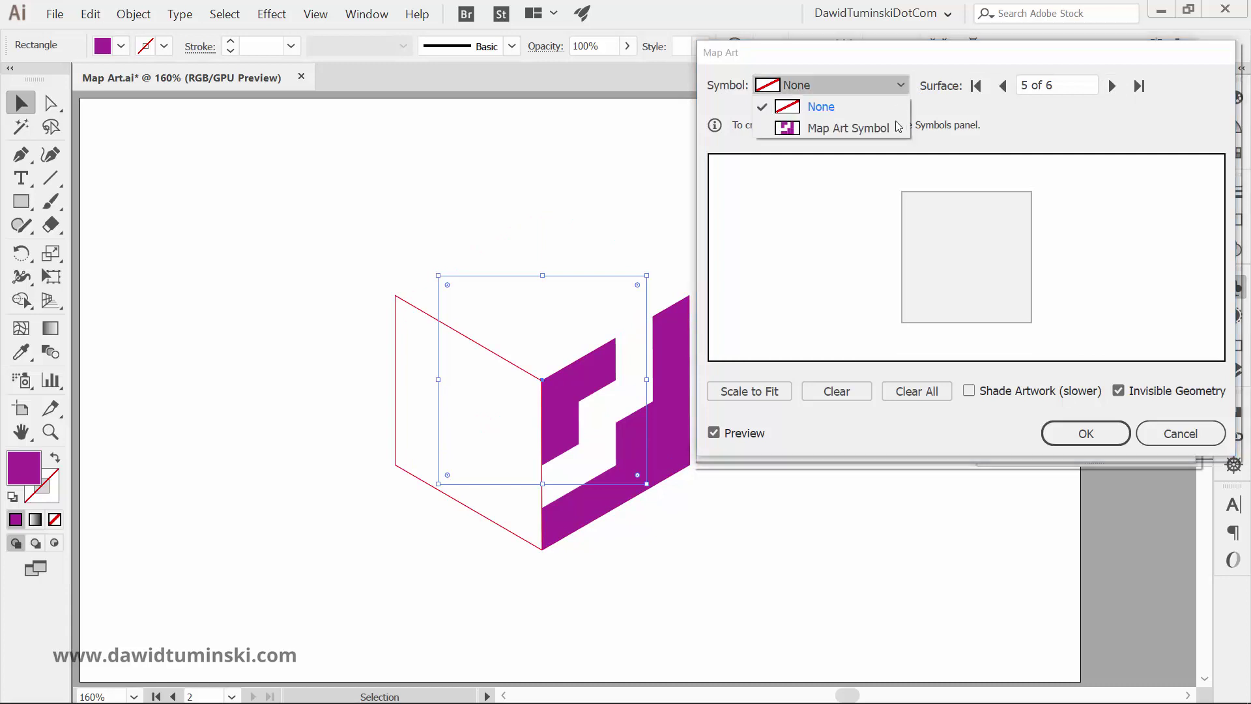
{"action": "left_click", "coordinate": [870, 129]}
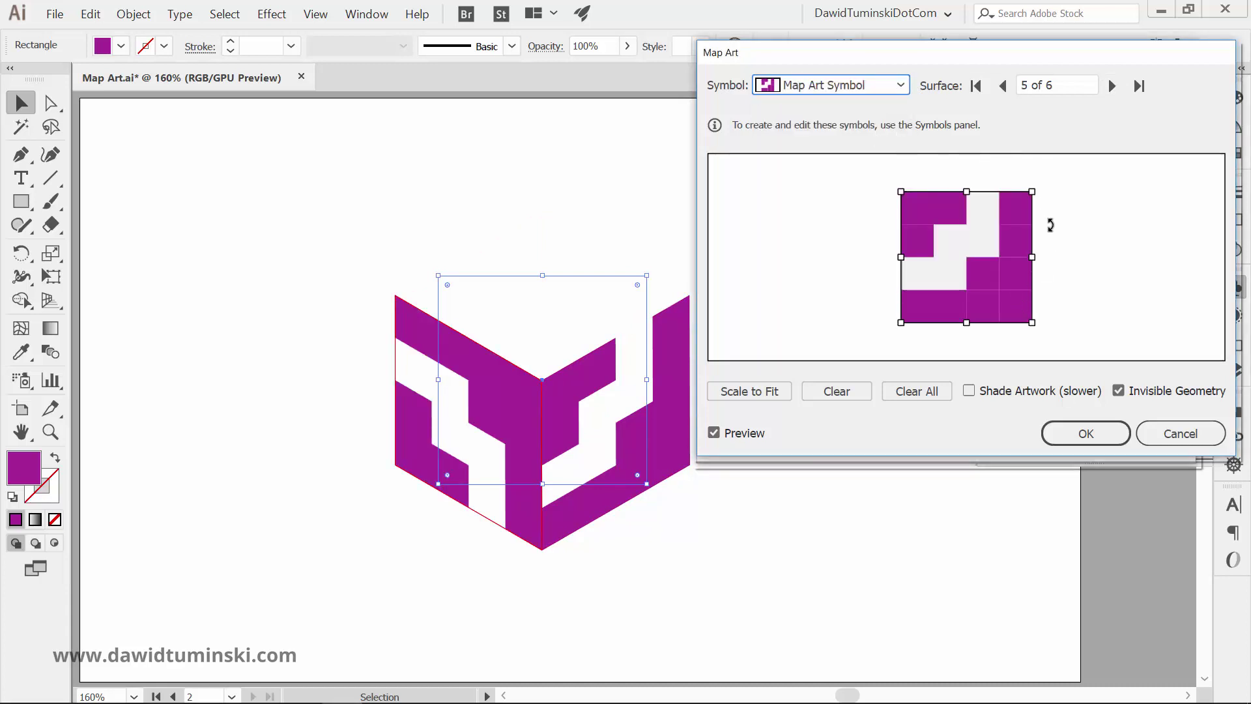
{"action": "left_click_drag", "start_coordinate": [1044, 319], "coordinate": [893, 346]}
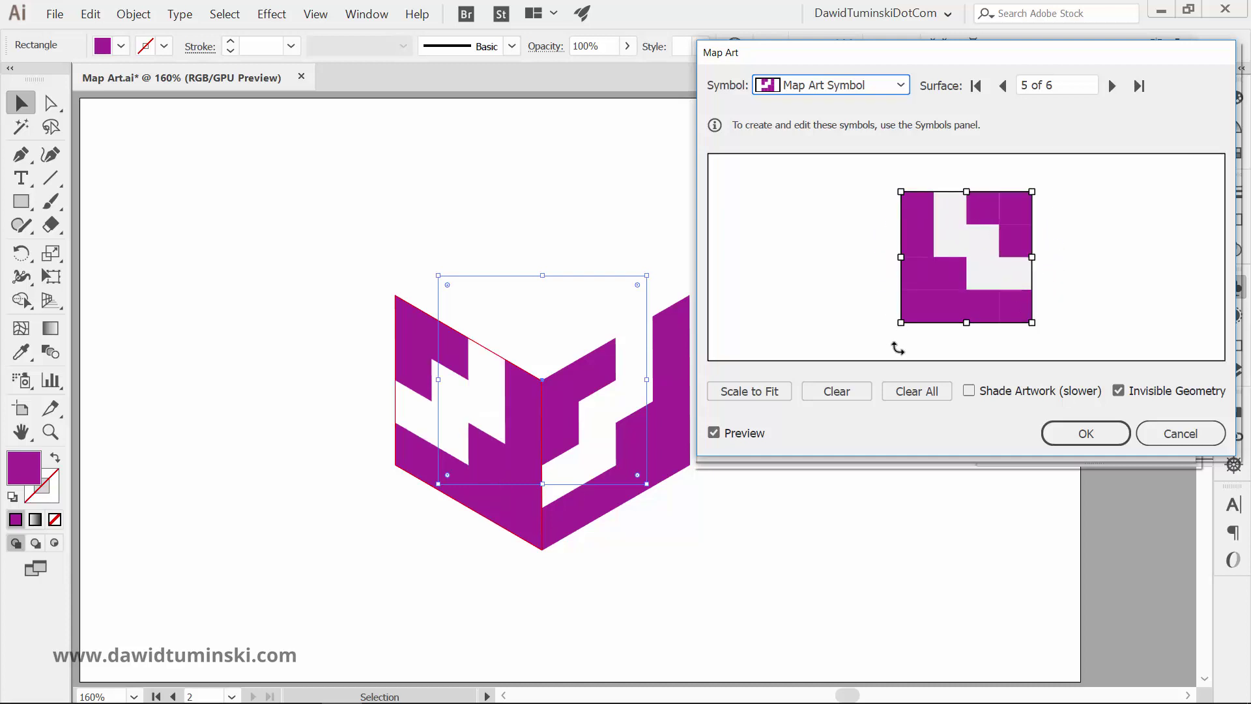
{"action": "left_click_drag", "start_coordinate": [1043, 189], "coordinate": [1022, 341]}
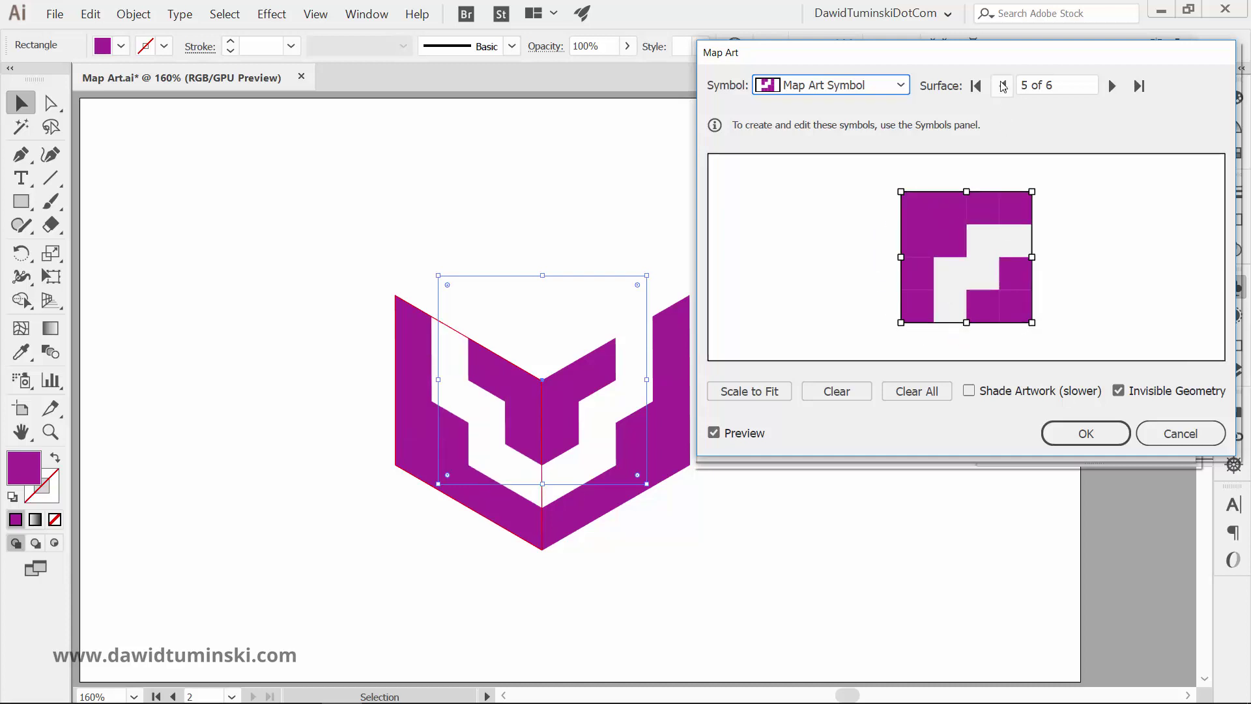
{"action": "left_click", "coordinate": [1112, 86]}
- Map Map Art Symbol onto the top face, rotate it and scale it to fit
{"action": "left_click", "coordinate": [902, 86]}
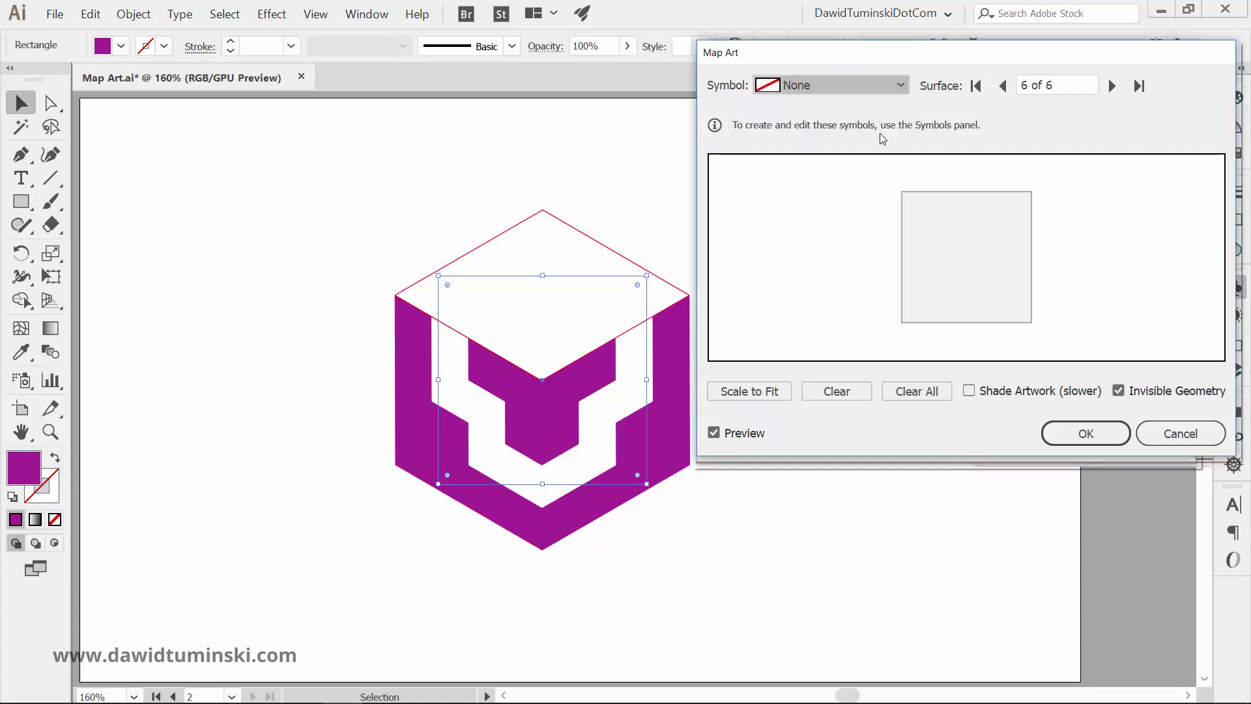
{"action": "left_click", "coordinate": [881, 125]}
{"action": "left_click_drag", "start_coordinate": [1042, 188], "coordinate": [1034, 327]}
{"action": "left_click_drag", "start_coordinate": [1045, 181], "coordinate": [1051, 318]}
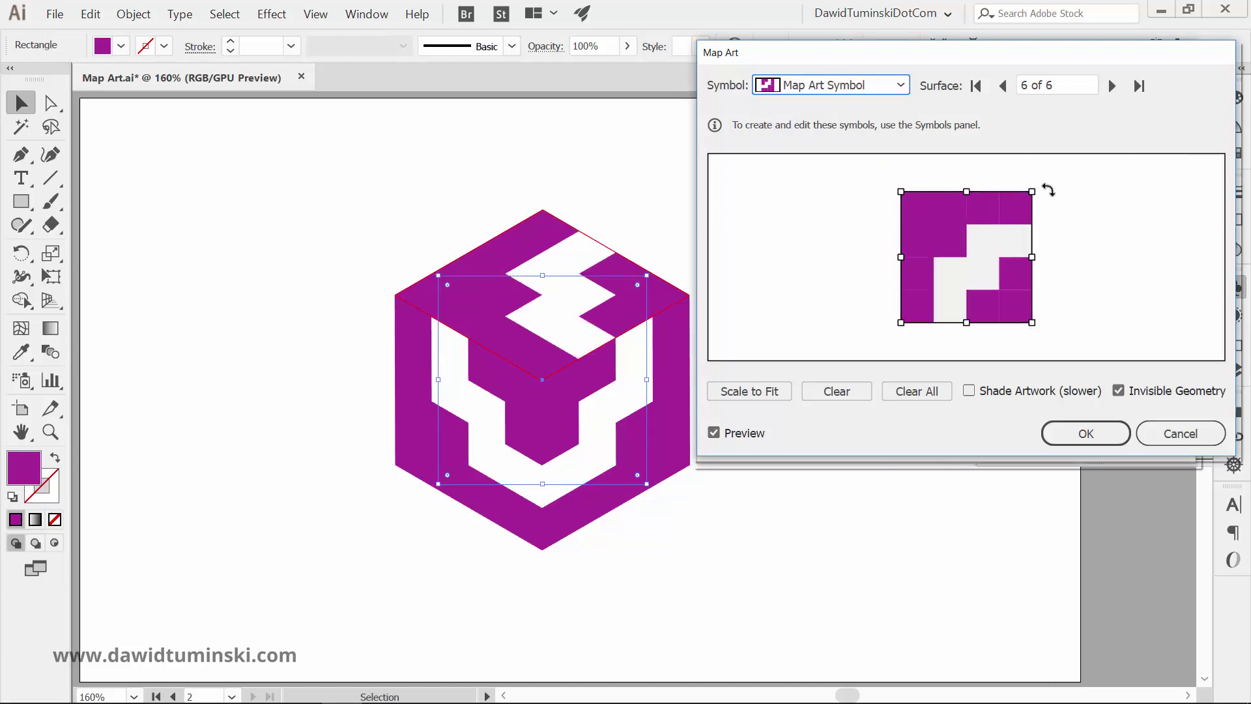
{"action": "left_click_drag", "start_coordinate": [1053, 331], "coordinate": [886, 342]}
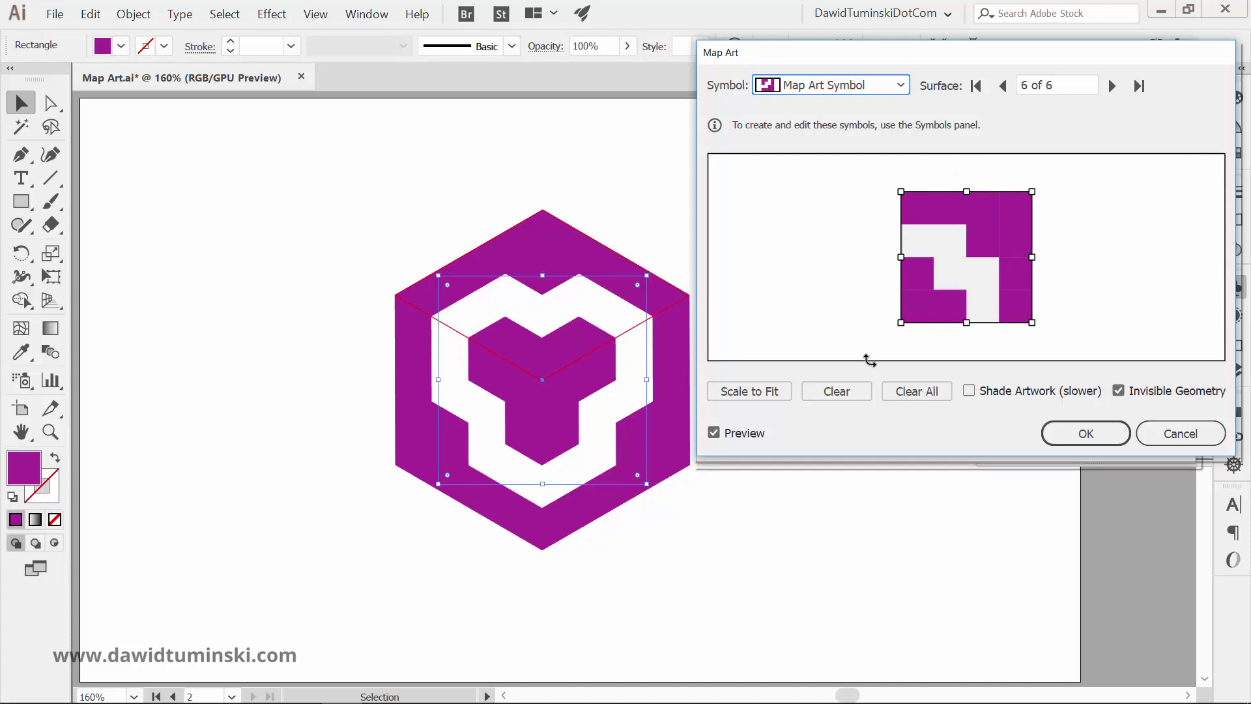
{"action": "left_click", "coordinate": [776, 393]}
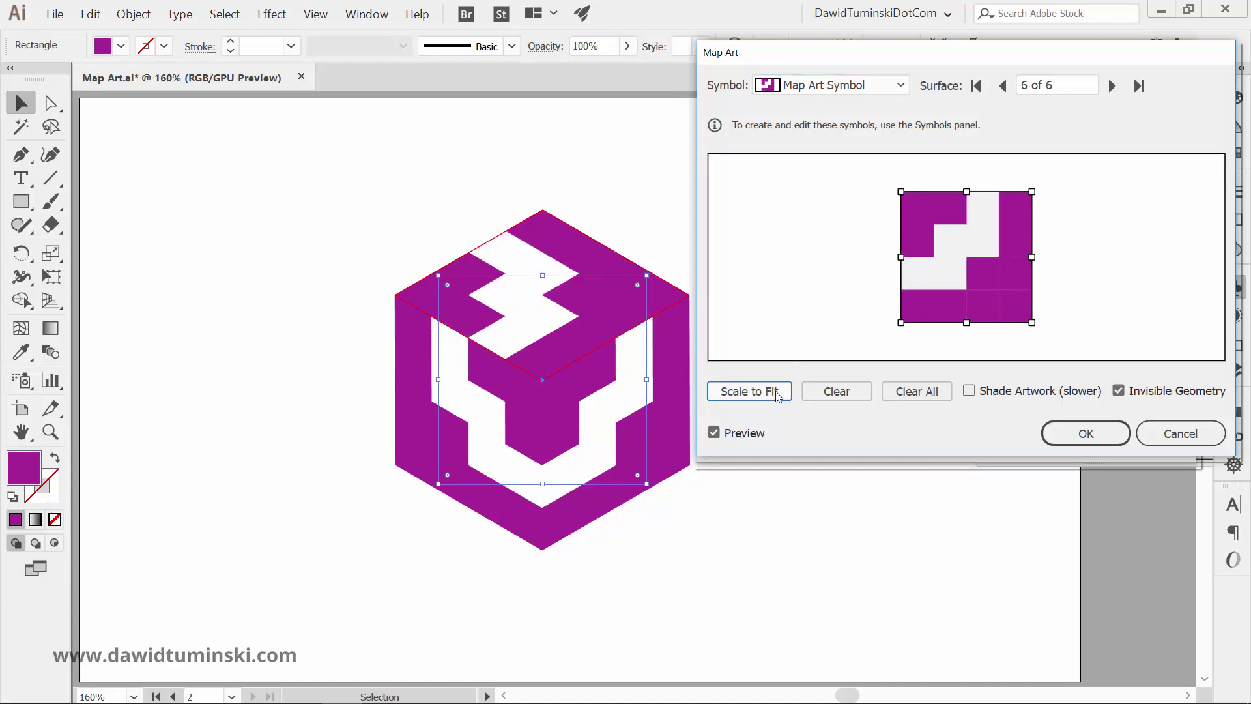
- Scale the left-face symbol to fit, turn it 180°, and realign the top face symbol to join
{"action": "left_click", "coordinate": [904, 89]}
{"action": "left_click", "coordinate": [1002, 85]}
{"action": "left_click", "coordinate": [783, 391]}
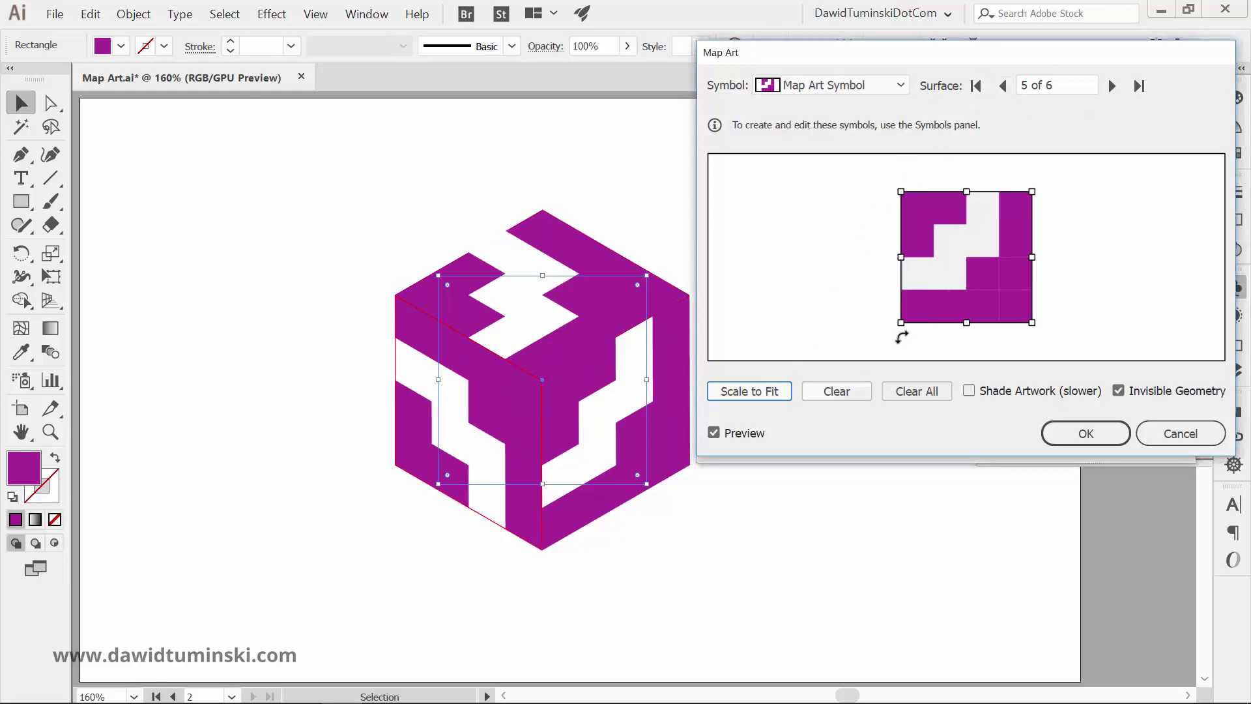
{"action": "left_click_drag", "start_coordinate": [1036, 185], "coordinate": [882, 355]}
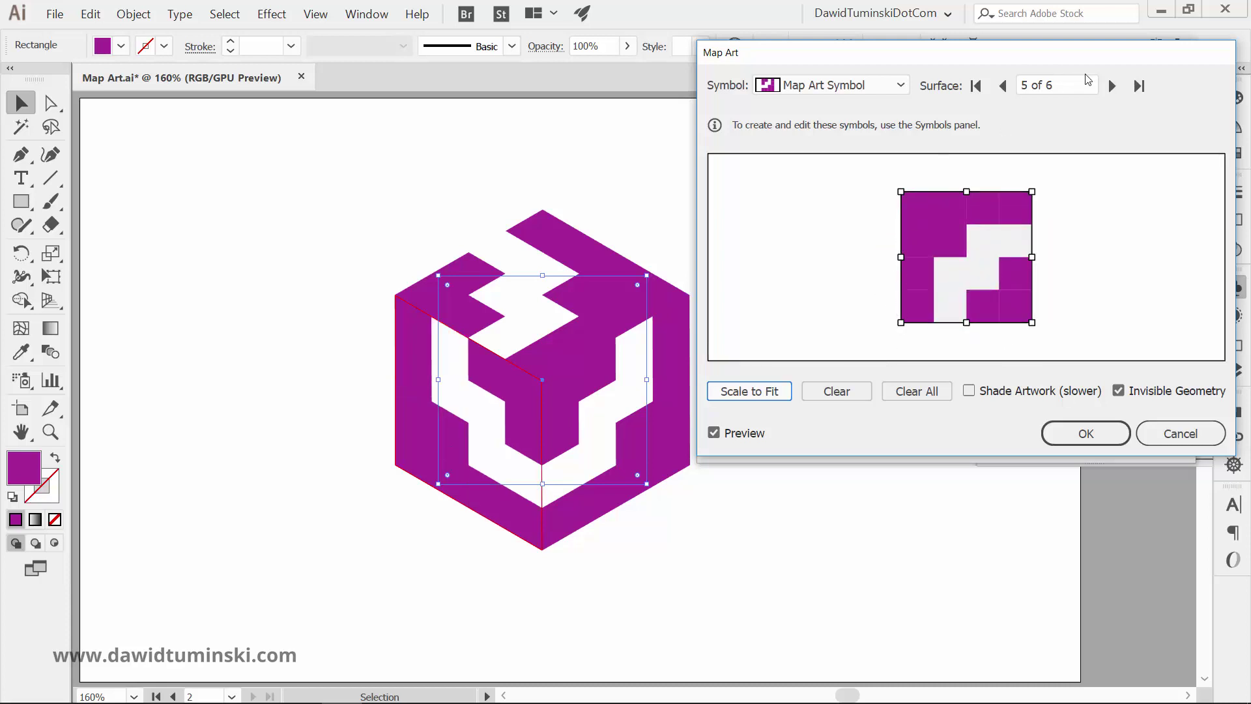
{"action": "left_click", "coordinate": [1112, 85]}
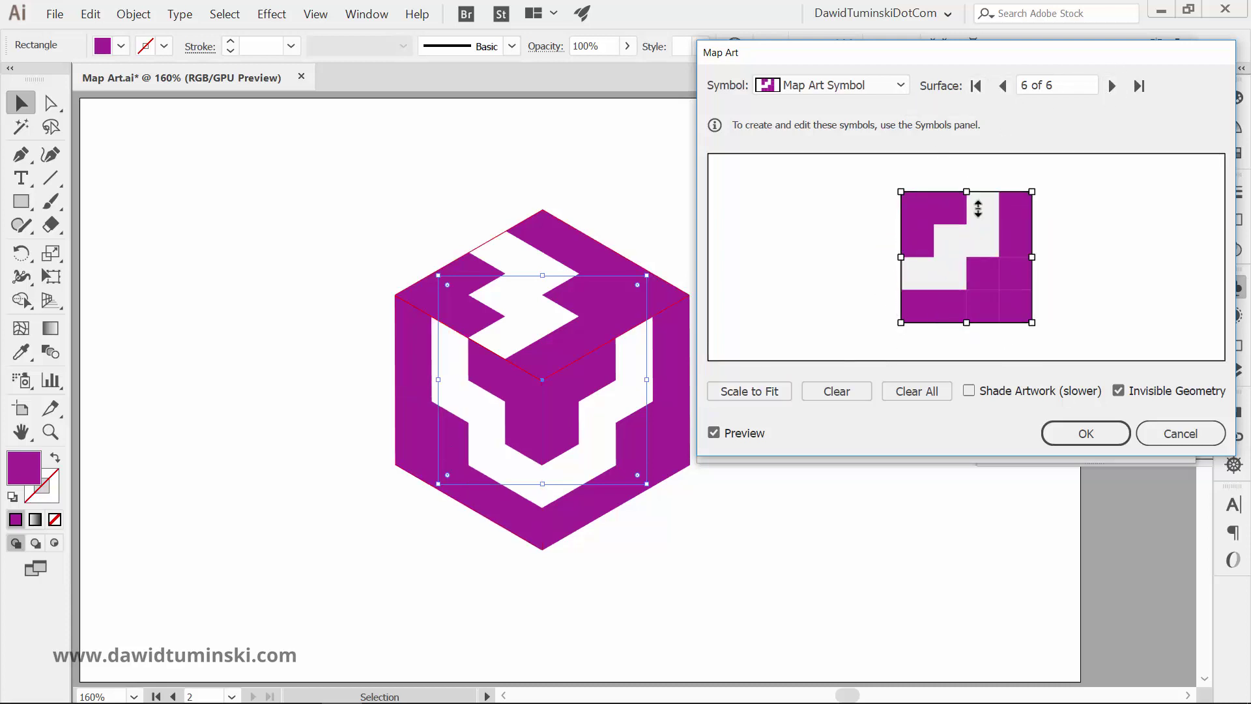
{"action": "left_click_drag", "start_coordinate": [1034, 187], "coordinate": [1036, 322]}
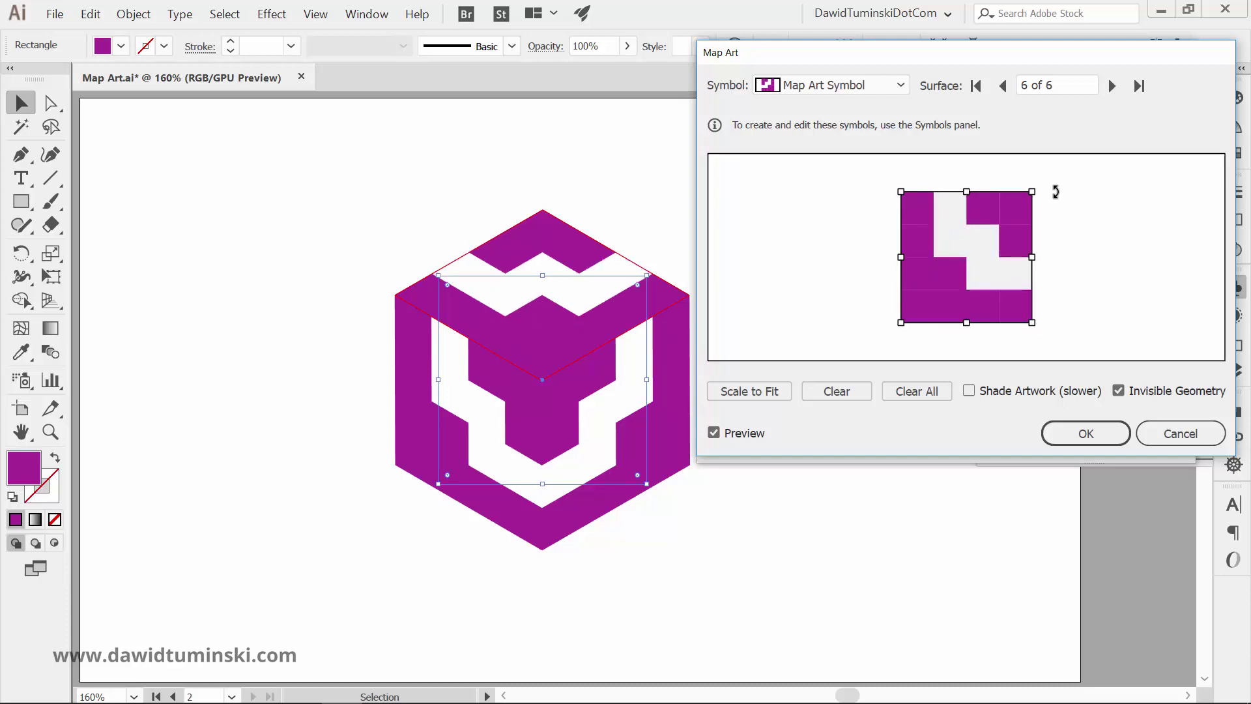
{"action": "left_click_drag", "start_coordinate": [1028, 181], "coordinate": [1030, 335]}
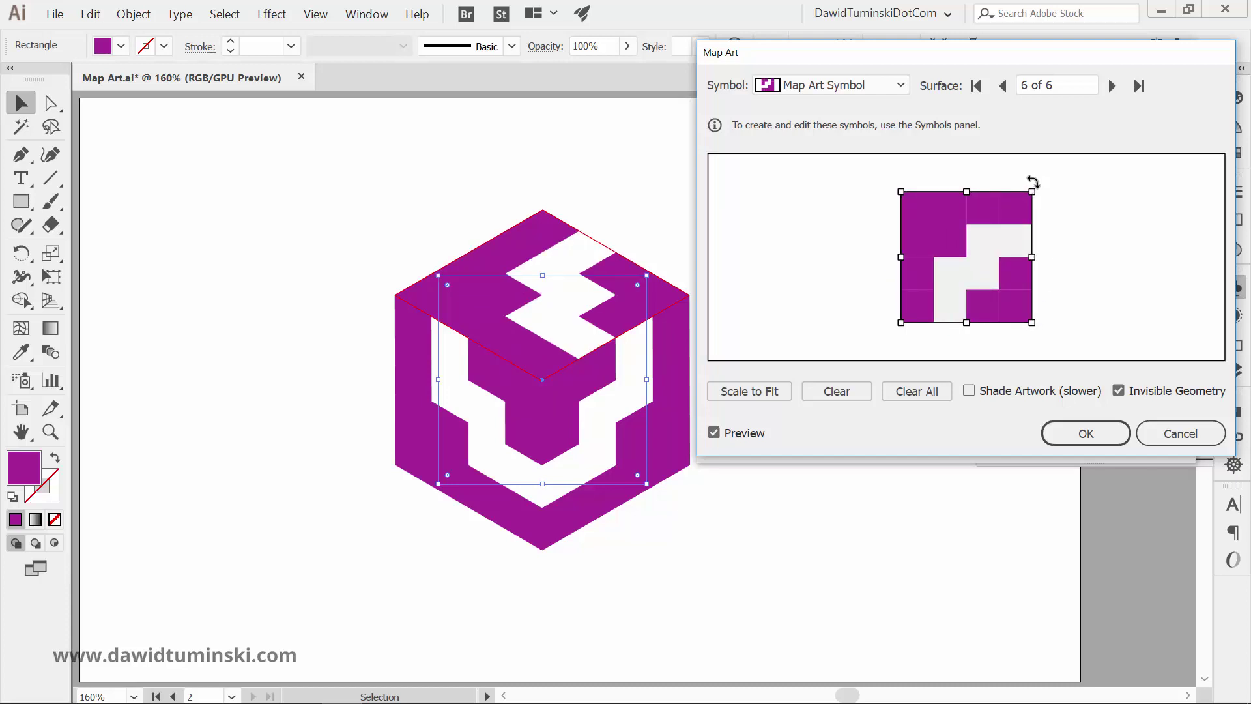
{"action": "left_click_drag", "start_coordinate": [1035, 186], "coordinate": [1040, 314]}
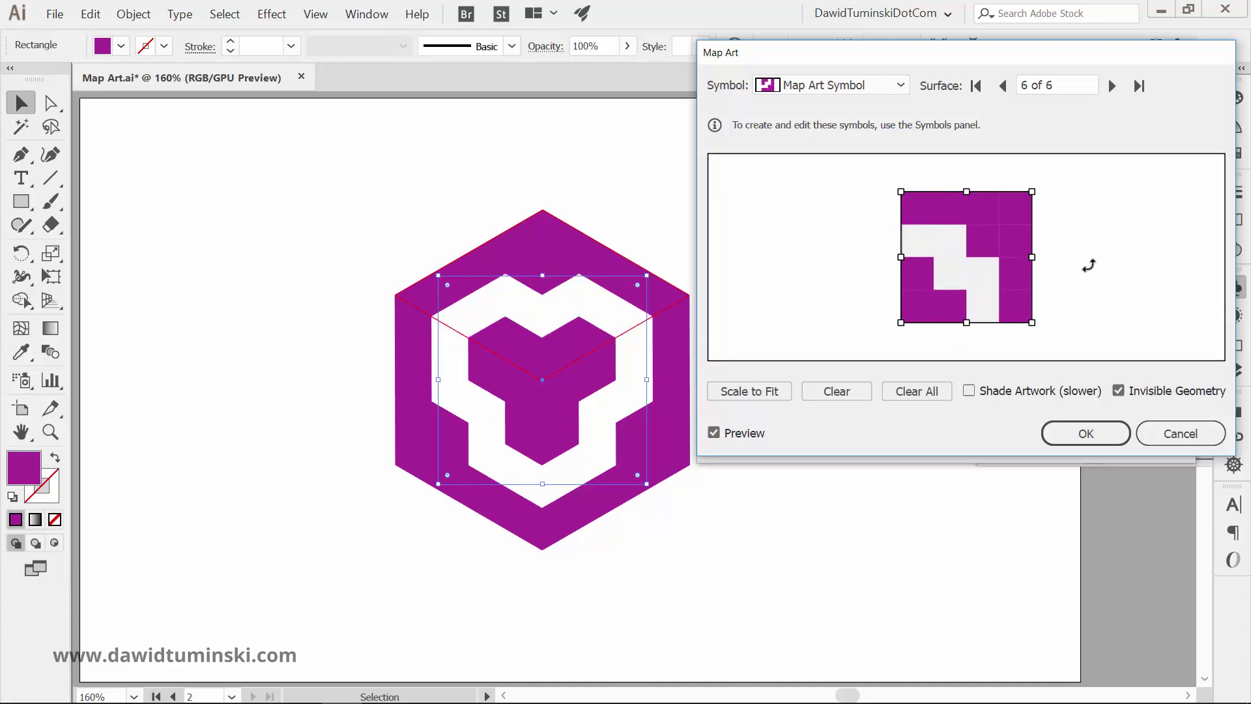
- Confirm the Map Art and 3D Extrude & Bevel settings, then reselect the finished cube
{"action": "left_click", "coordinate": [1096, 433]}
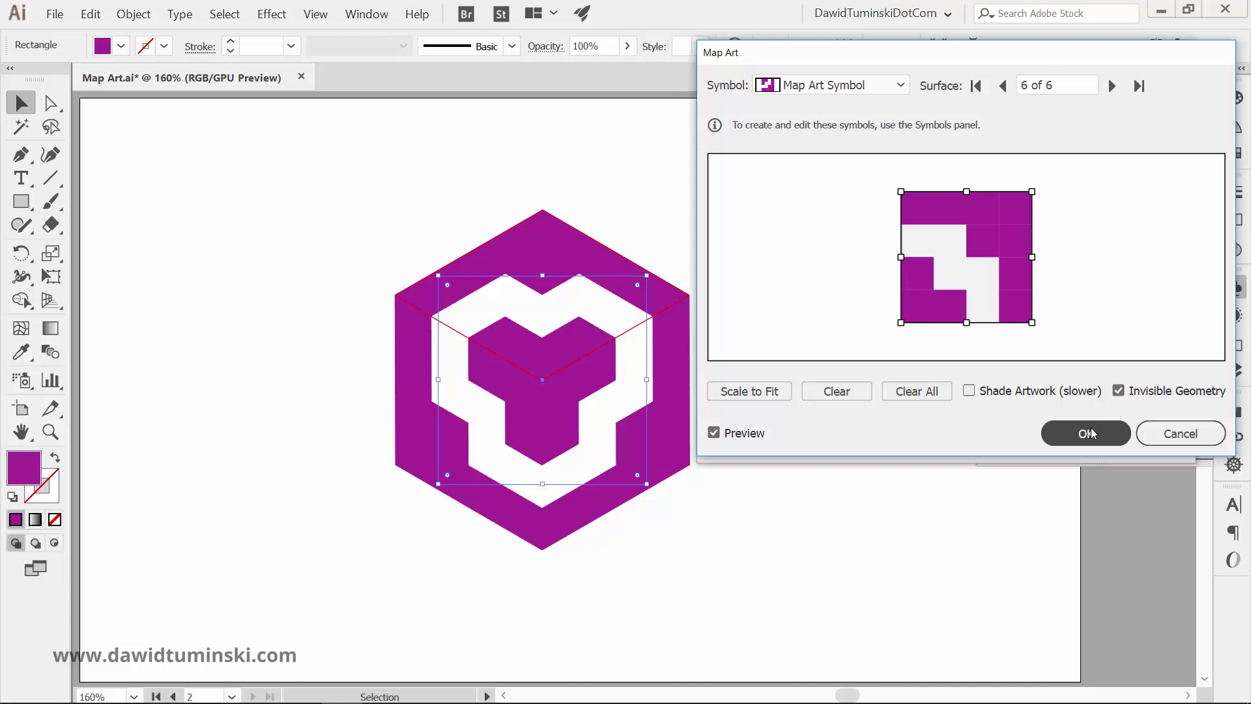
{"action": "left_click", "coordinate": [1055, 436]}
{"action": "left_click", "coordinate": [151, 142]}
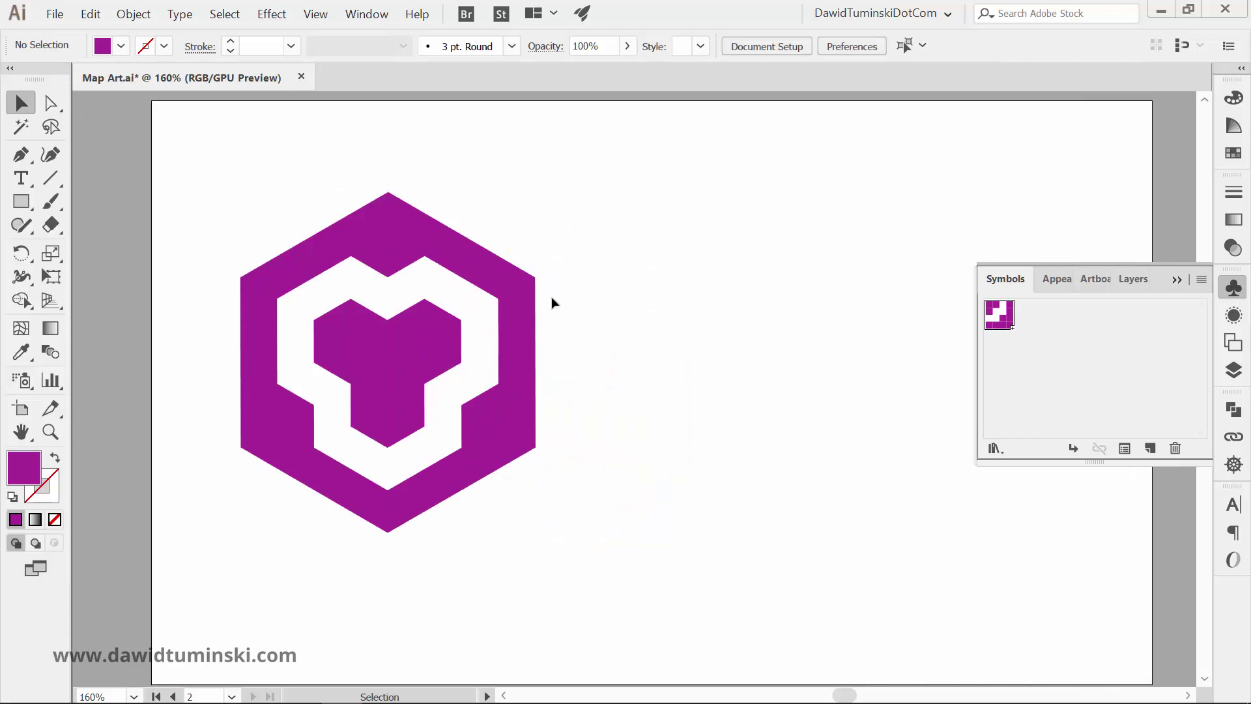
{"action": "left_click", "coordinate": [521, 307]}
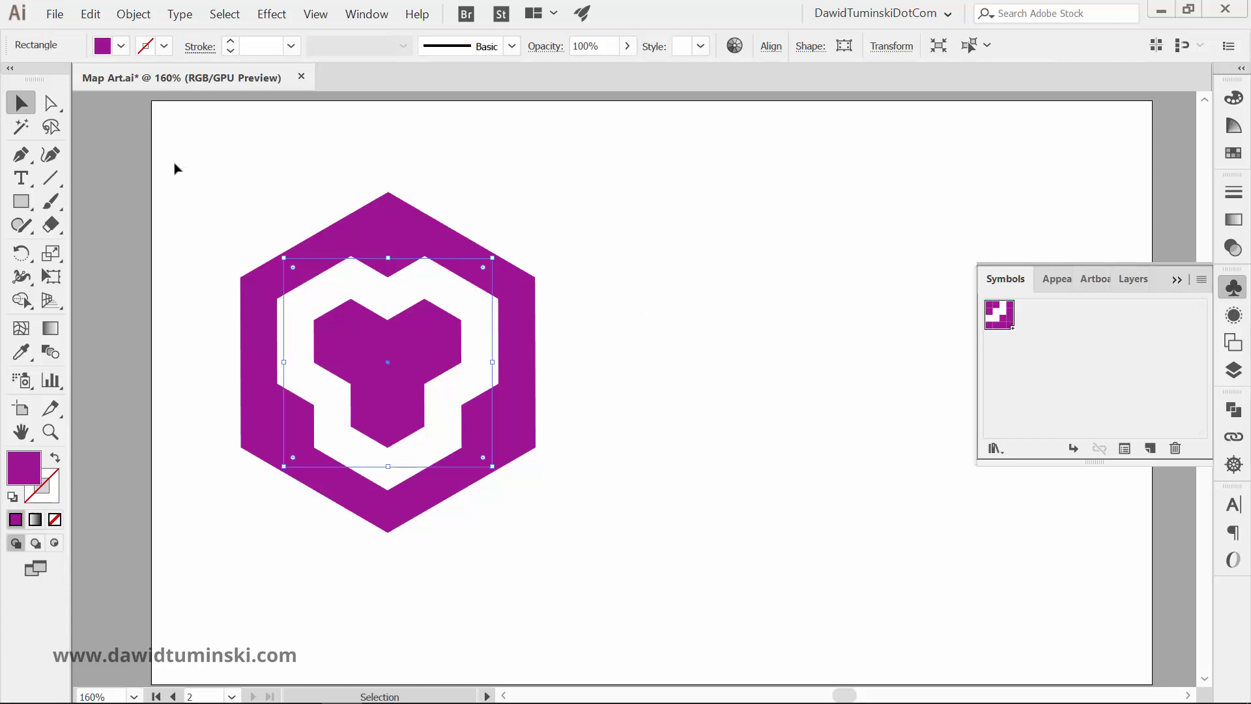
- Expand the cube's appearance and release its clipping masks into separate tile shapes
{"action": "left_click", "coordinate": [145, 16]}
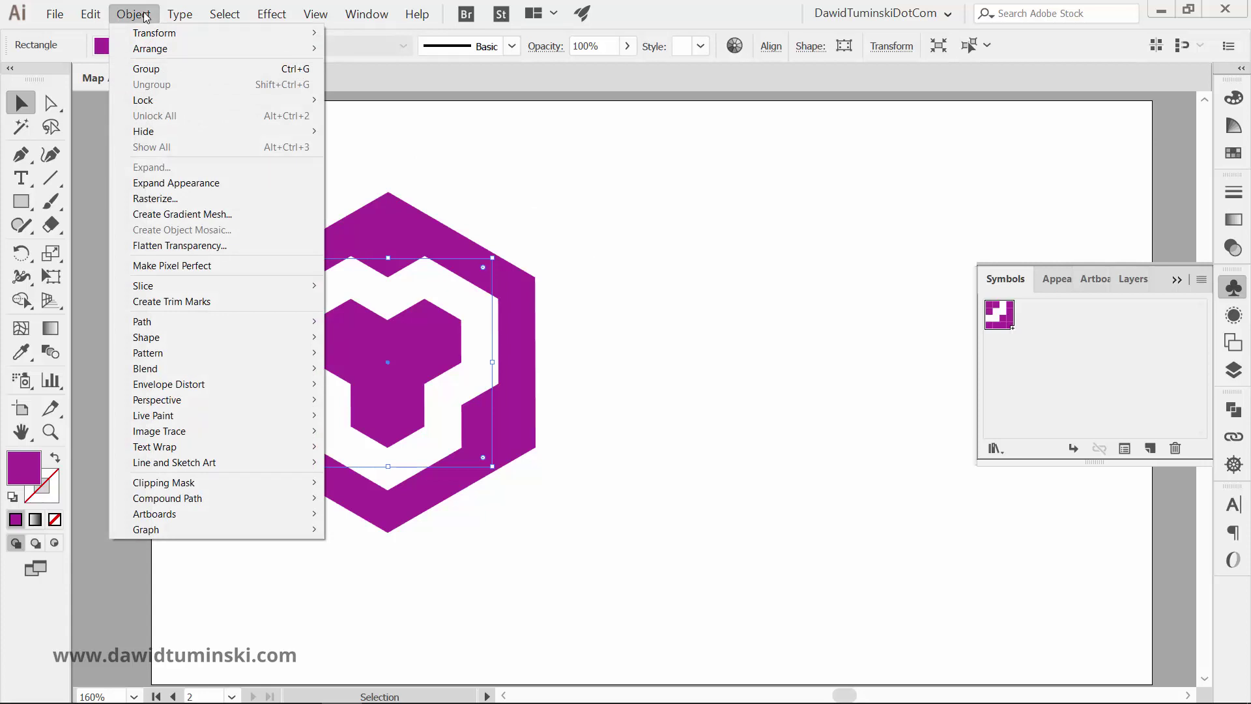
{"action": "left_click", "coordinate": [165, 187]}
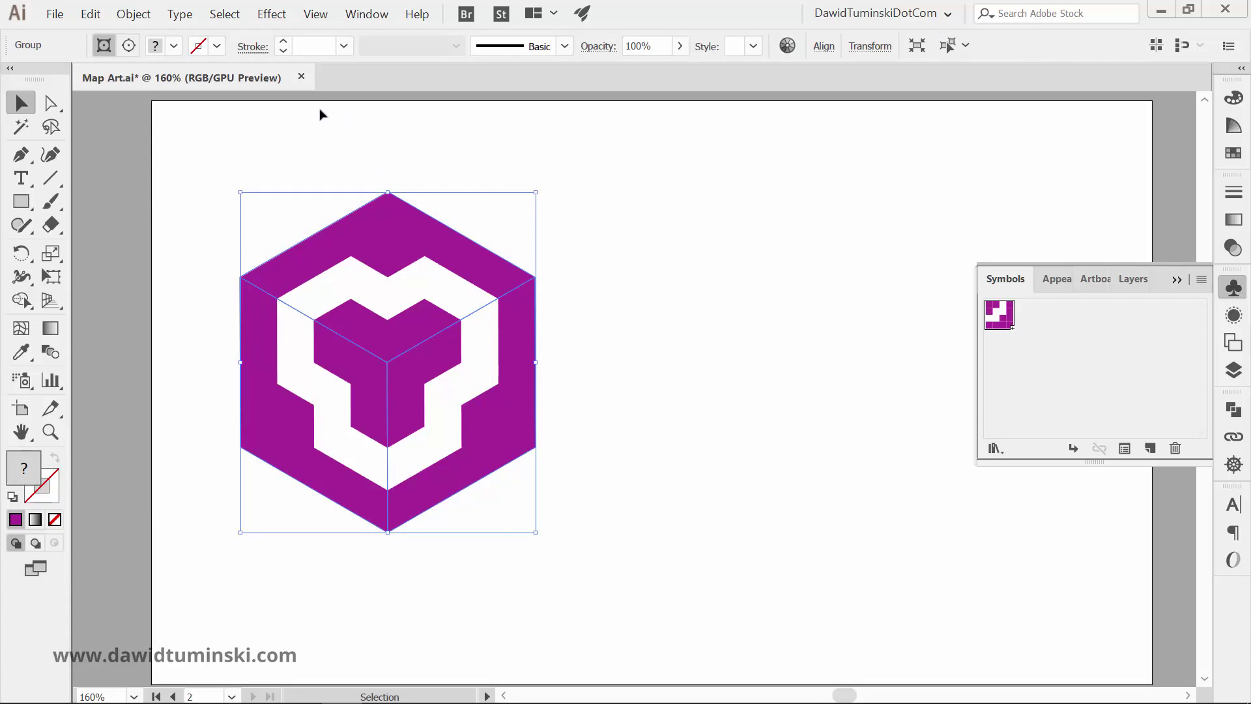
{"action": "left_click", "coordinate": [134, 13]}
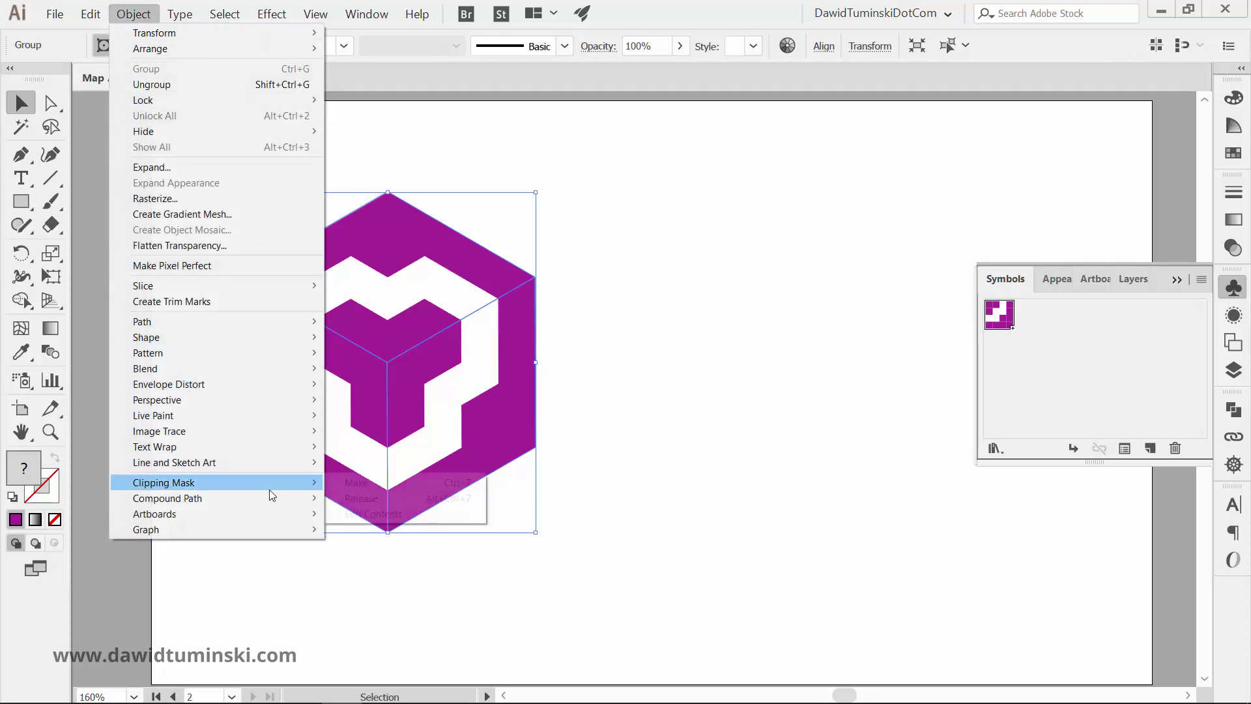
{"action": "mouse_move", "coordinate": [269, 490]}
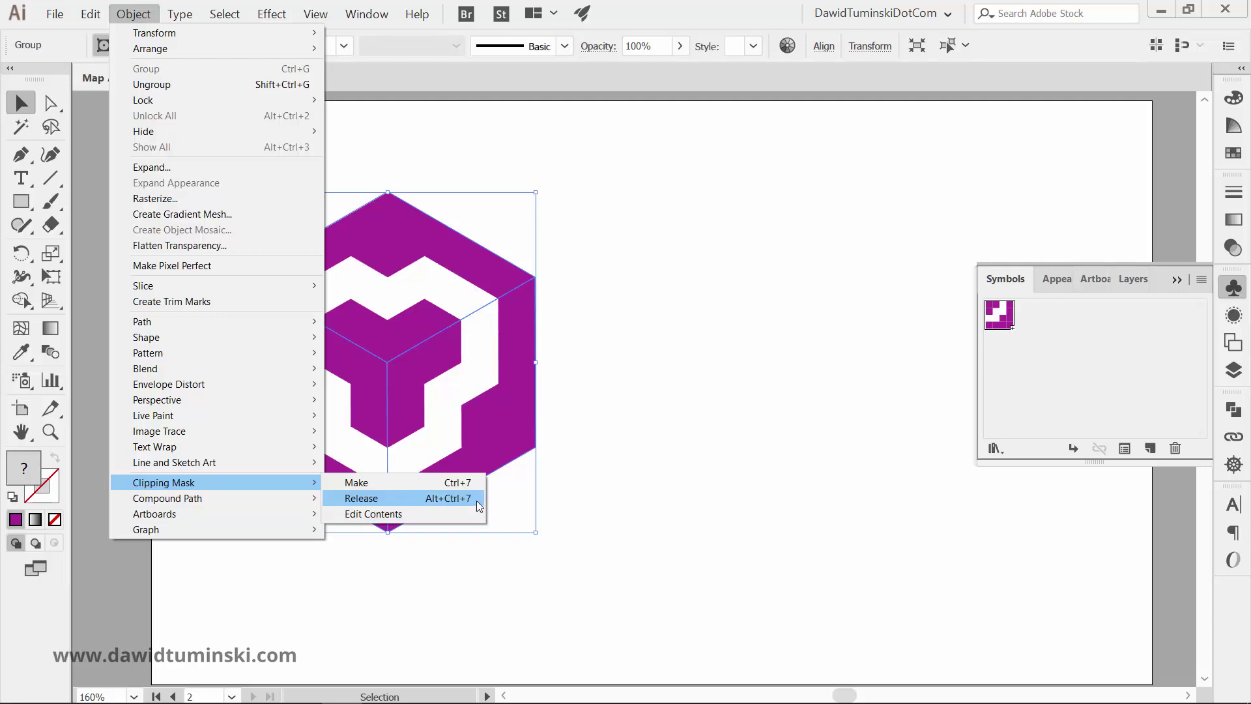
{"action": "left_click", "coordinate": [446, 499]}
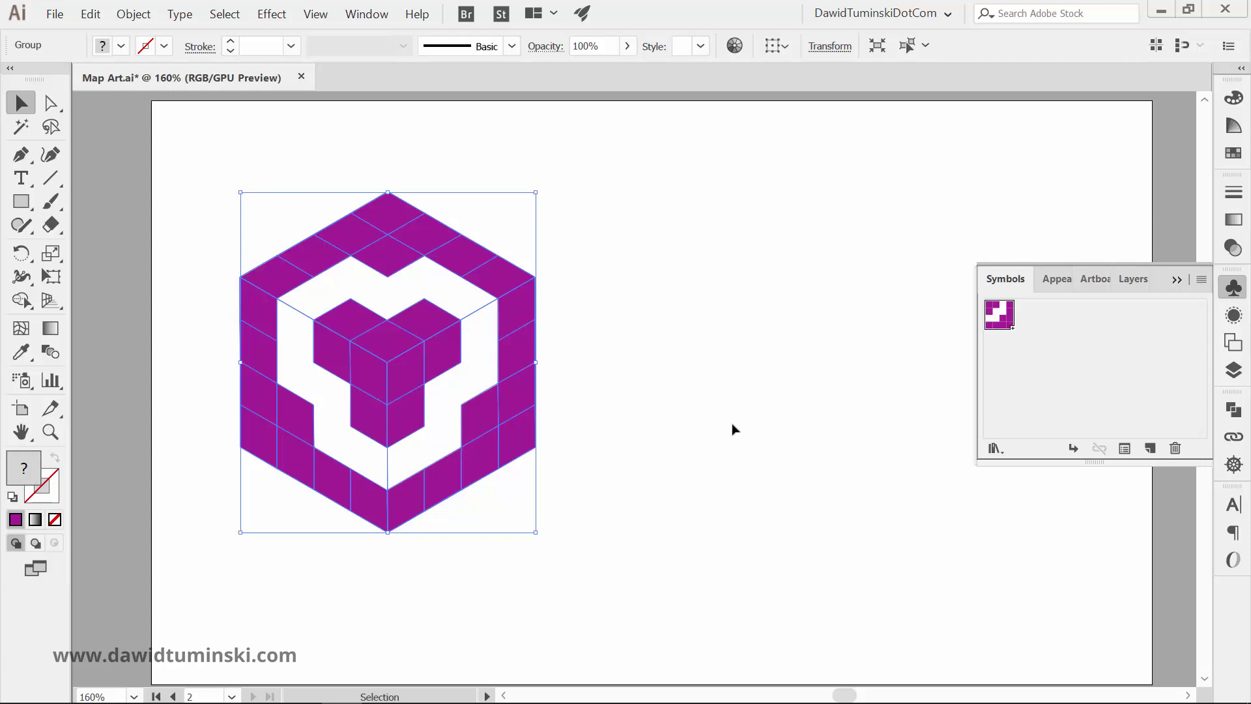
- Live-paint all of the cube's top face cells light pink
{"action": "key", "text": "k"}
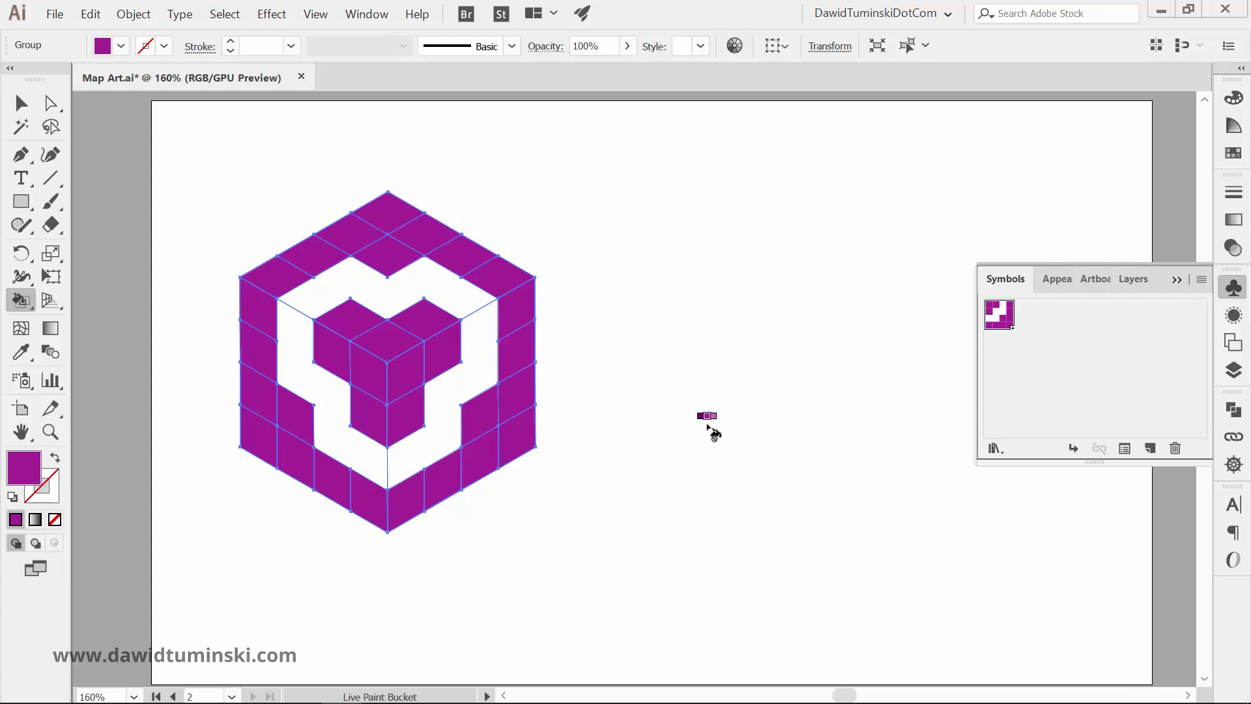
{"action": "left_click", "coordinate": [1231, 154]}
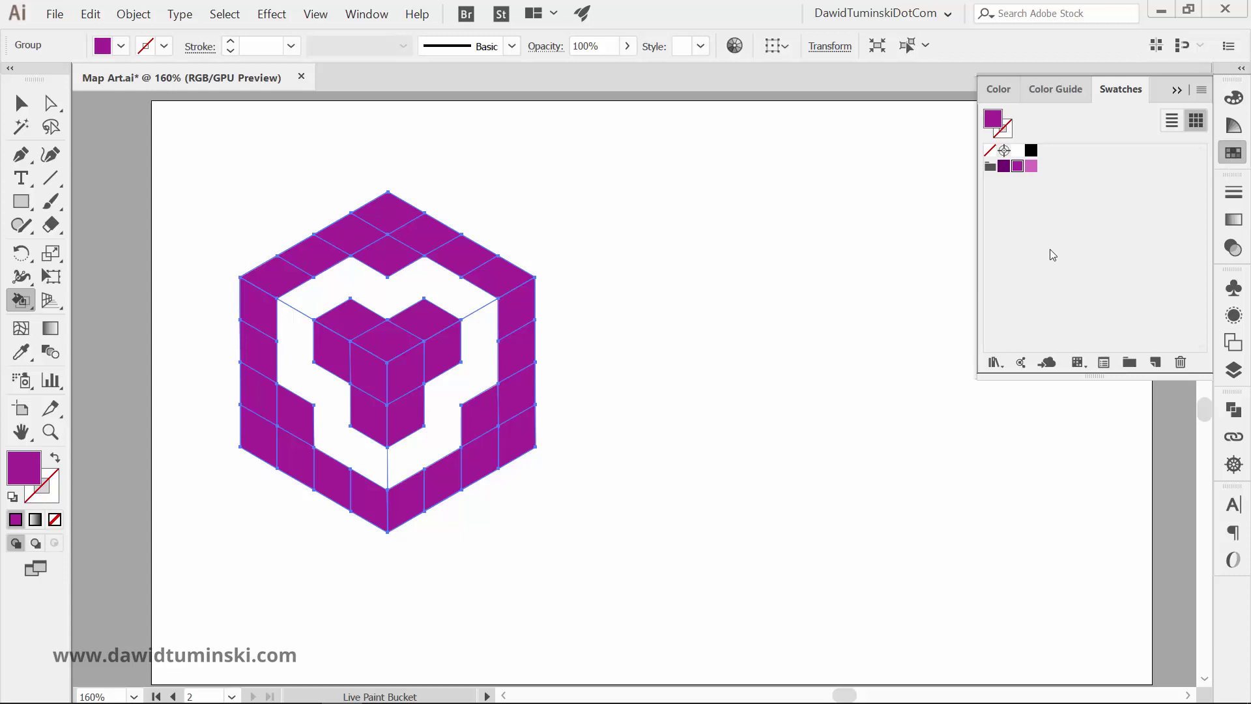
{"action": "left_click", "coordinate": [1030, 167]}
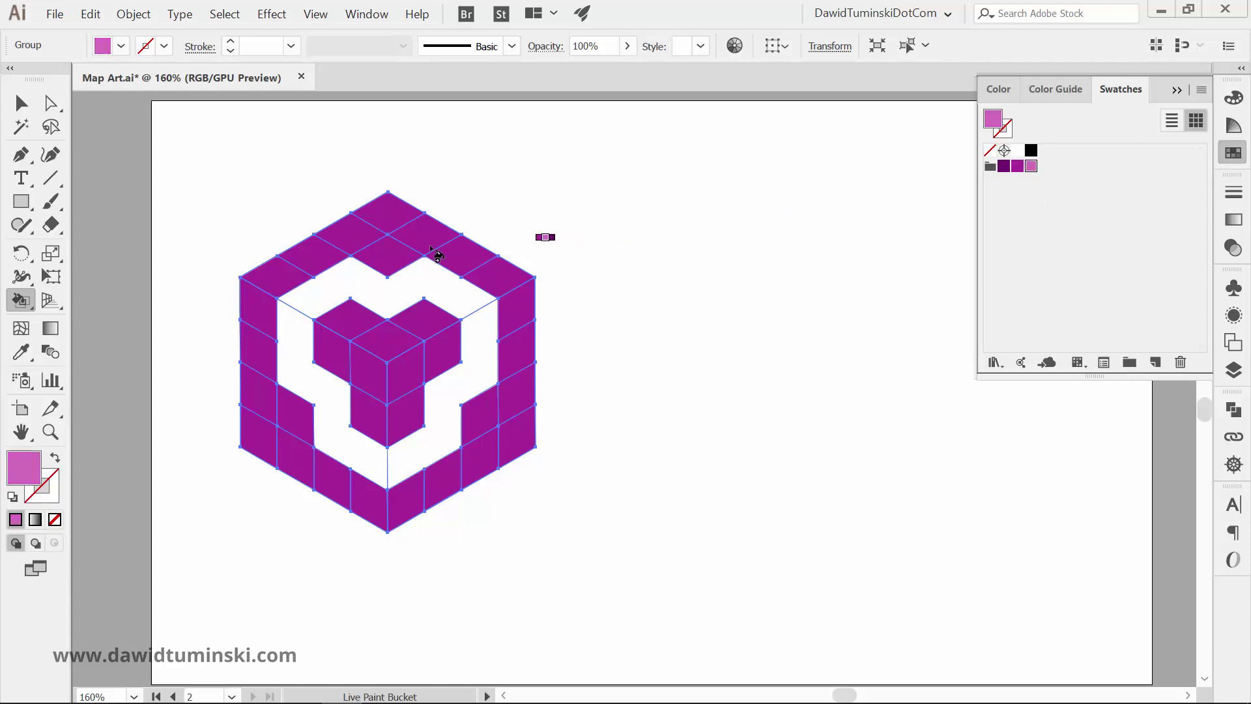
{"action": "left_click", "coordinate": [387, 212]}
{"action": "mouse_move", "coordinate": [502, 274]}
{"action": "left_mouse_down"}
{"action": "mouse_move", "coordinate": [409, 228]}
{"action": "mouse_move", "coordinate": [371, 246]}
{"action": "mouse_move", "coordinate": [356, 229]}
{"action": "mouse_move", "coordinate": [304, 275]}
{"action": "mouse_move", "coordinate": [358, 299]}
{"action": "left_mouse_up"}
{"action": "left_click_drag", "start_coordinate": [388, 338], "coordinate": [354, 306]}
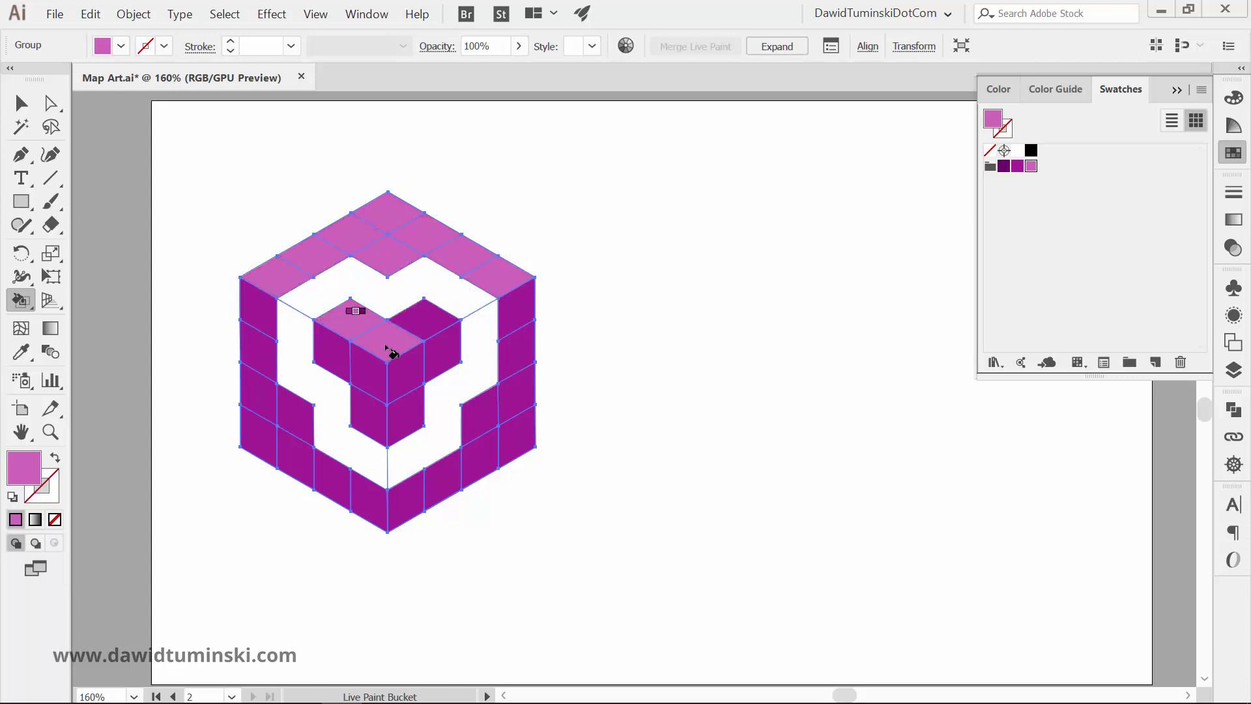
{"action": "left_click", "coordinate": [420, 326]}
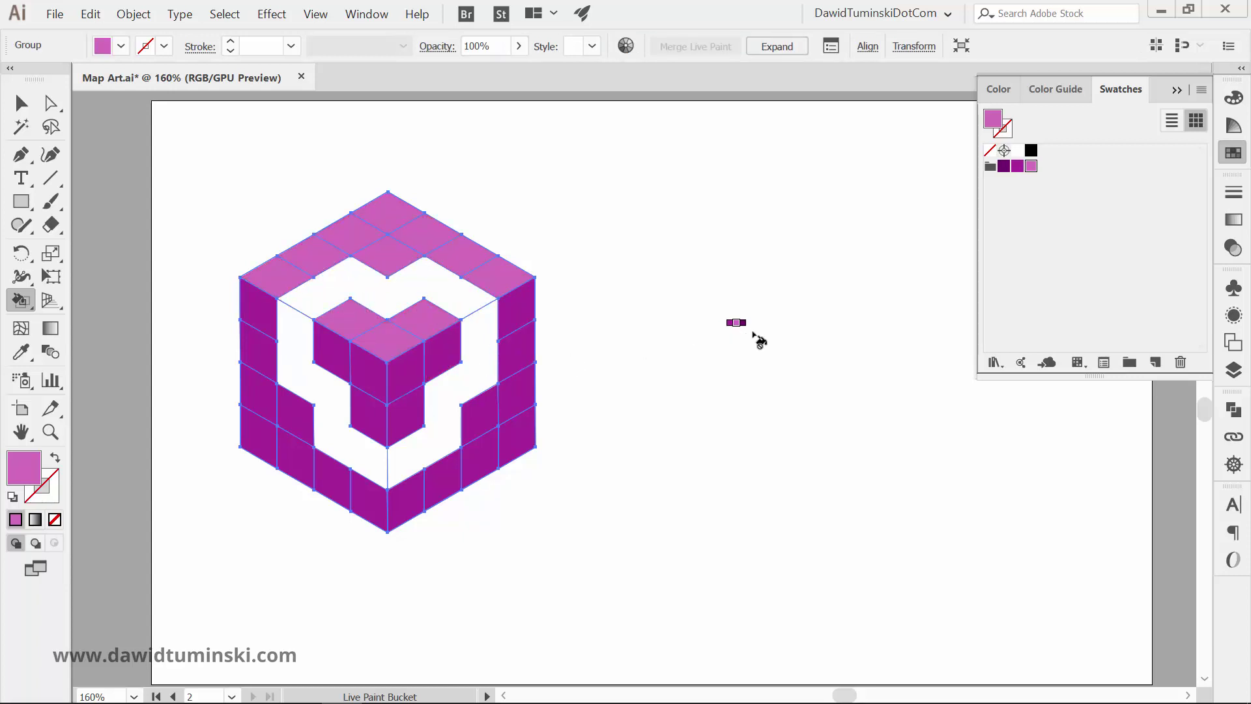
- Paint the outer and inner right face cells dark purple, then deselect the cube
{"action": "left_click", "coordinate": [1004, 166]}
{"action": "left_click_drag", "start_coordinate": [531, 311], "coordinate": [533, 443]}
{"action": "left_click_drag", "start_coordinate": [485, 401], "coordinate": [480, 449]}
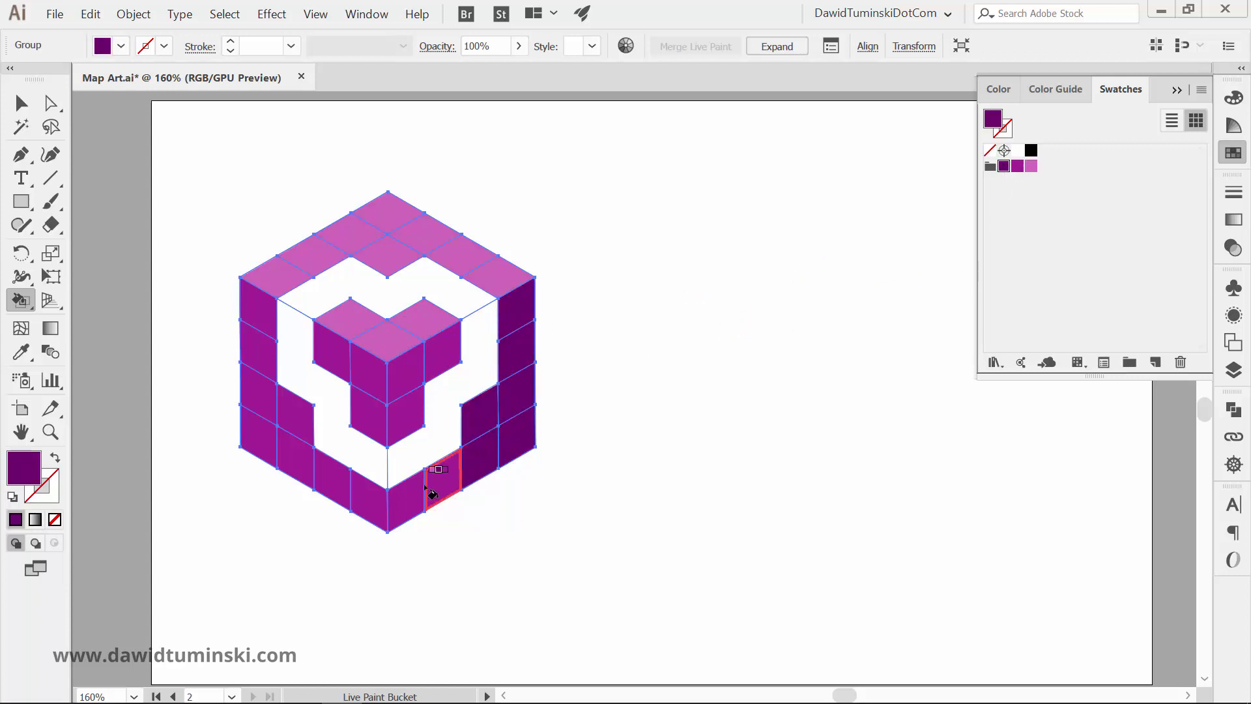
{"action": "left_click_drag", "start_coordinate": [431, 499], "coordinate": [438, 480]}
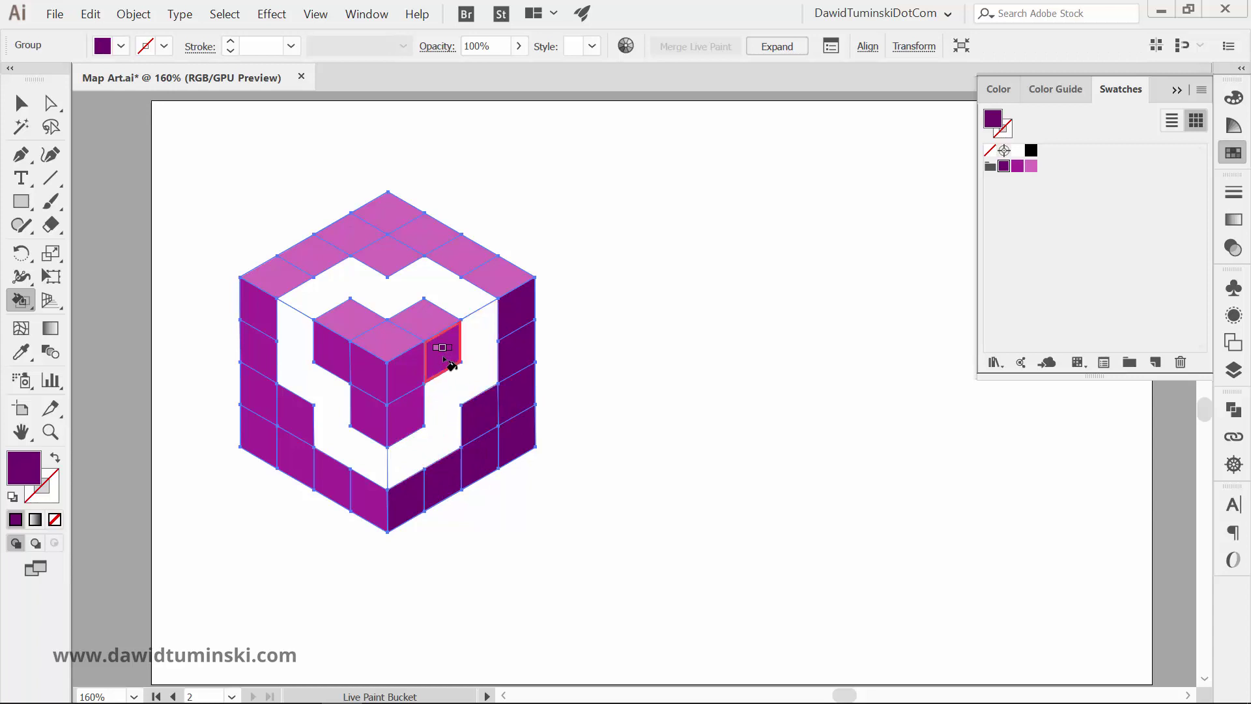
{"action": "left_click_drag", "start_coordinate": [435, 355], "coordinate": [412, 372]}
{"action": "left_click", "coordinate": [405, 417]}
{"action": "left_click", "coordinate": [1017, 165]}
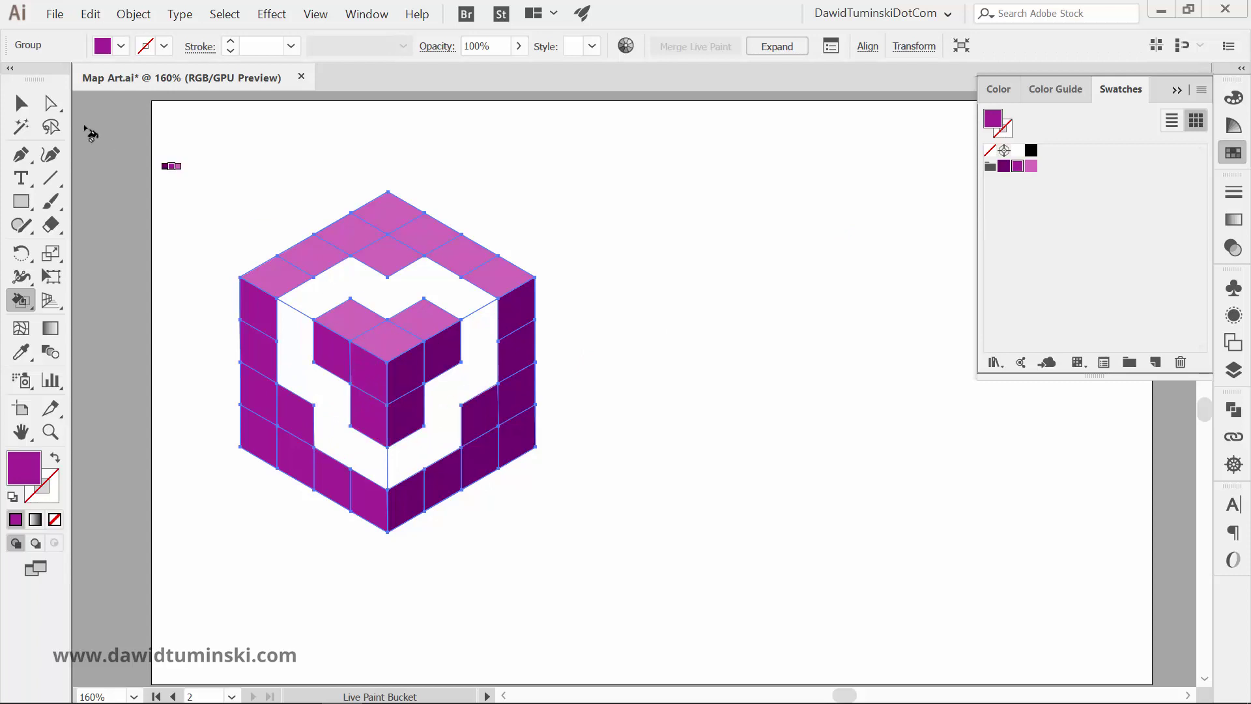
{"action": "left_click", "coordinate": [21, 103]}
{"action": "left_click", "coordinate": [547, 125]}
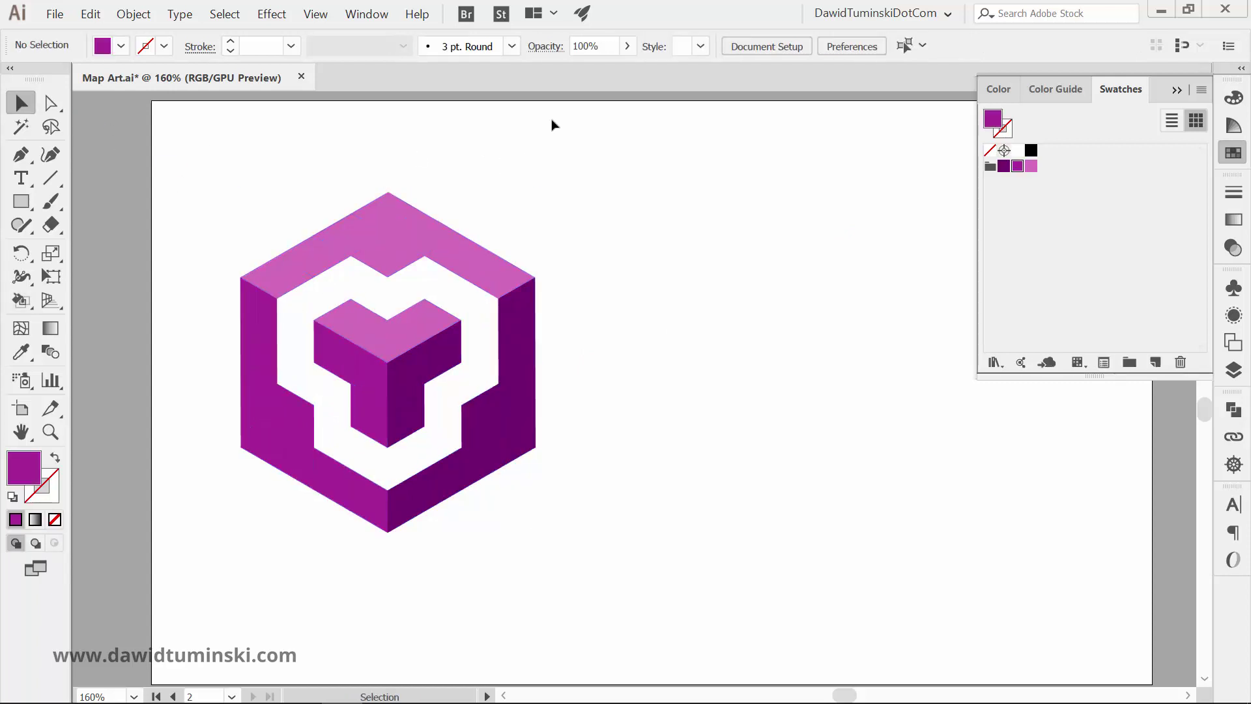
- Add large 'MAP ART' text to the right of the cube
{"action": "left_click", "coordinate": [1175, 89]}
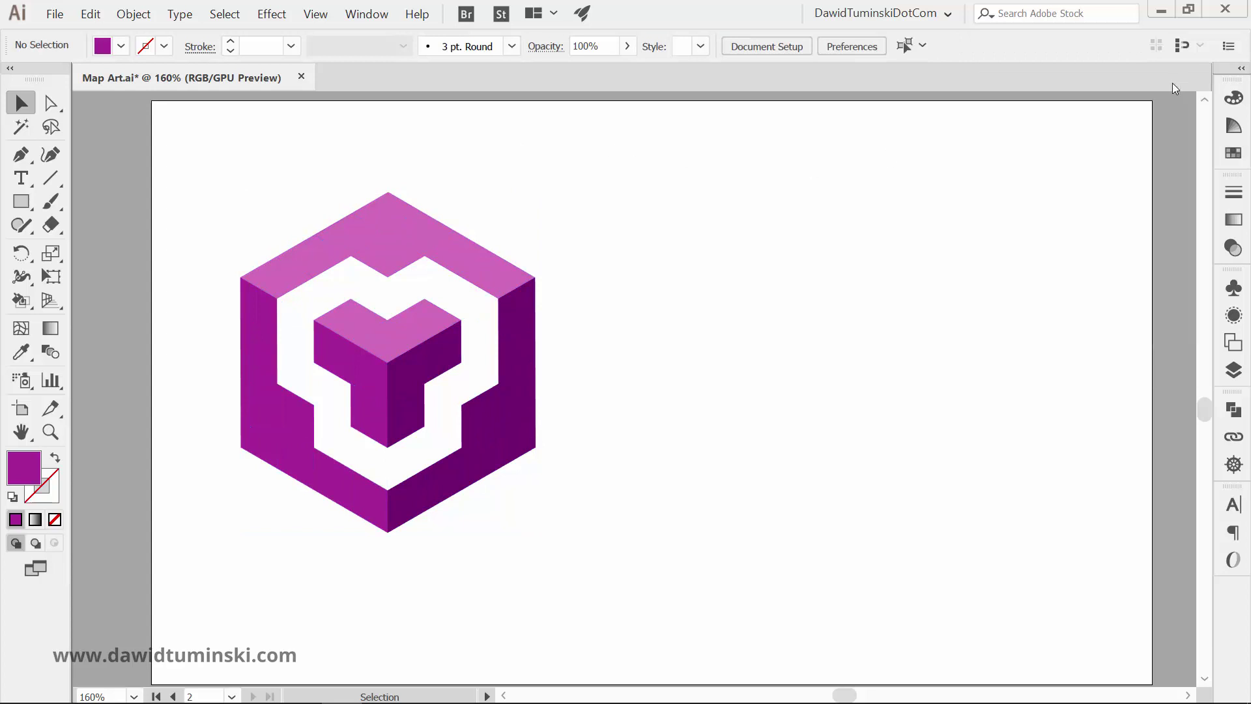
{"action": "key", "text": "t"}
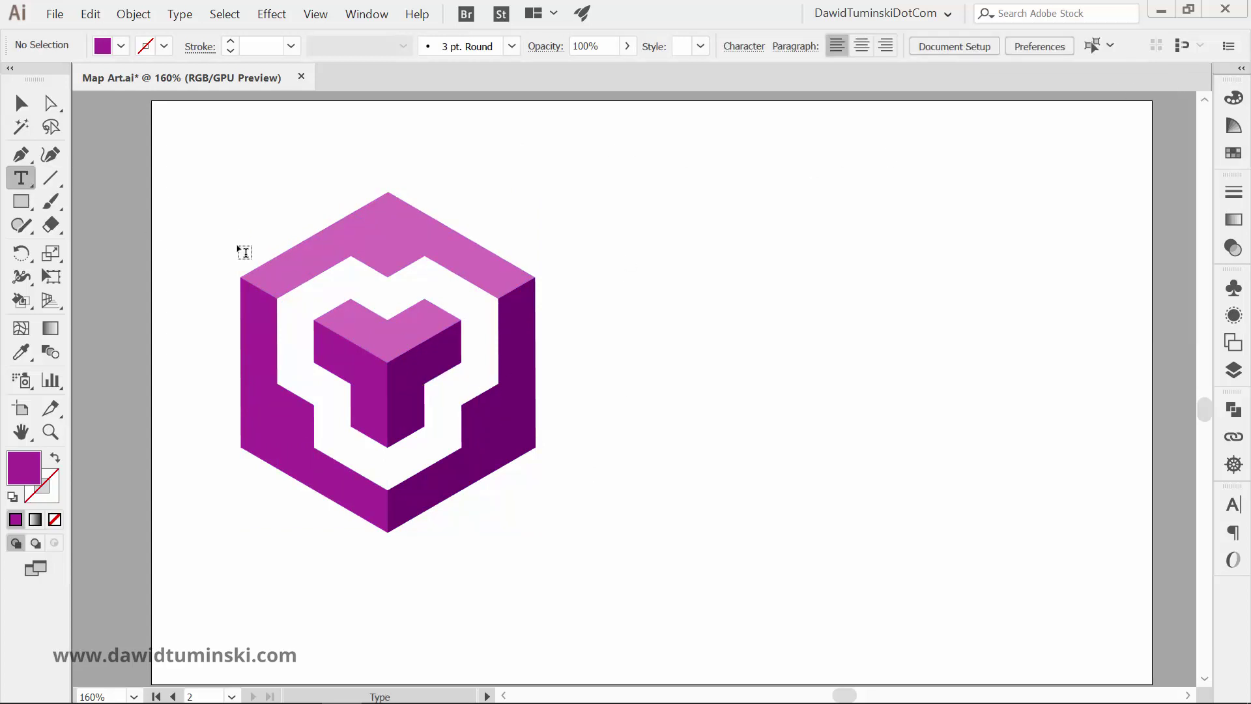
{"action": "left_click", "coordinate": [645, 321]}
{"action": "type", "text": "MA"}
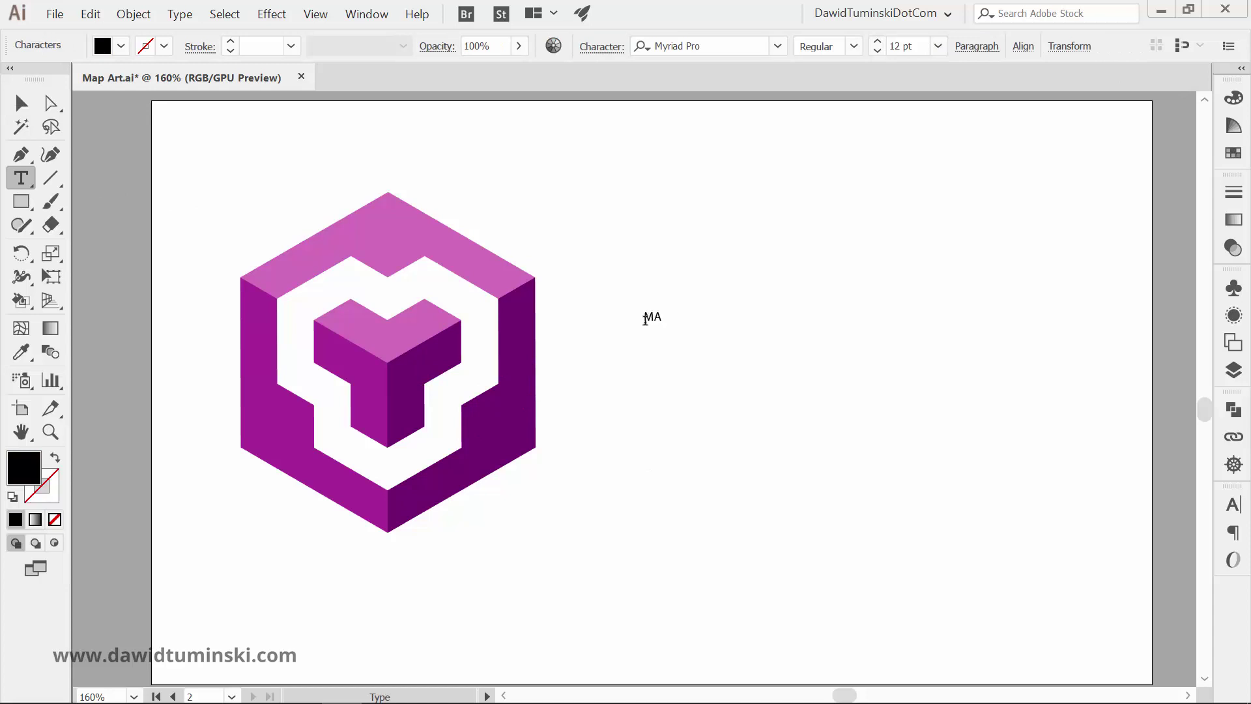
{"action": "type", "text": "P ART"}
{"action": "left_click_drag", "start_coordinate": [692, 325], "coordinate": [994, 417]}
{"action": "left_click", "coordinate": [728, 136], "text": "ctrl"}
{"action": "key", "text": "v"}
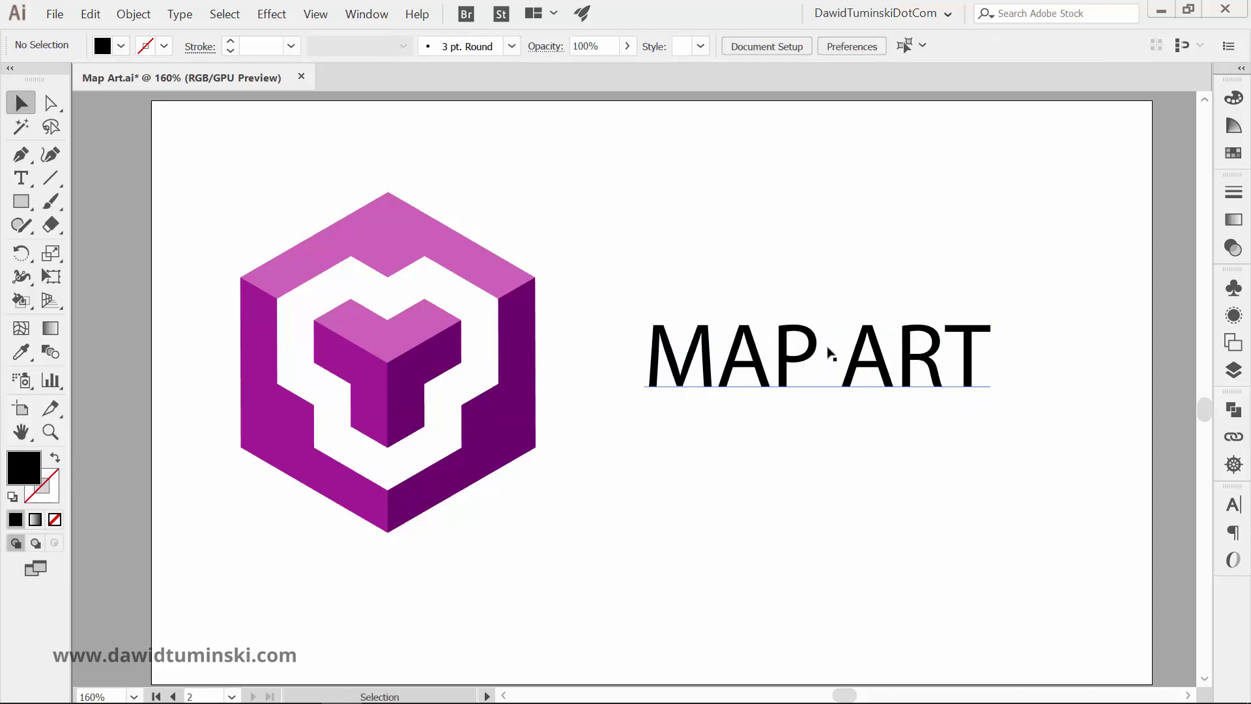
{"action": "left_click_drag", "start_coordinate": [831, 358], "coordinate": [799, 365]}
- Set the MAP ART text to Montserrat Bold with a dark grey fill
{"action": "left_click", "coordinate": [720, 45]}
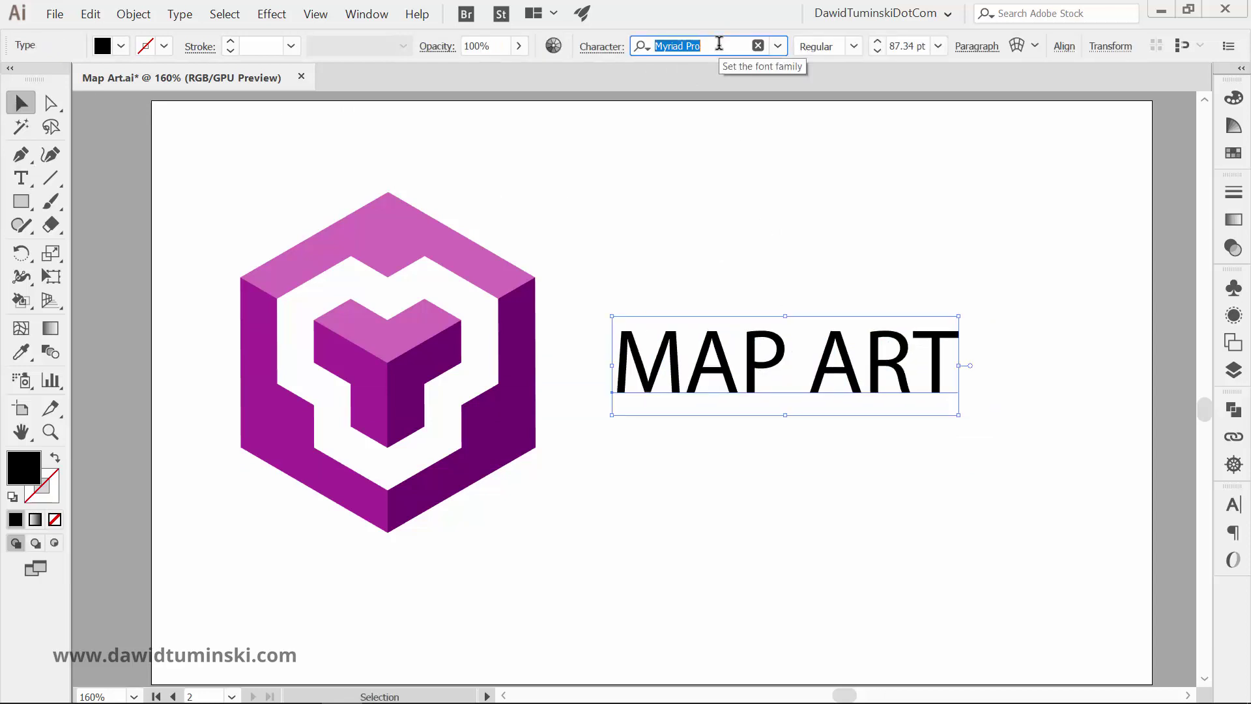
{"action": "type", "text": "mons"}
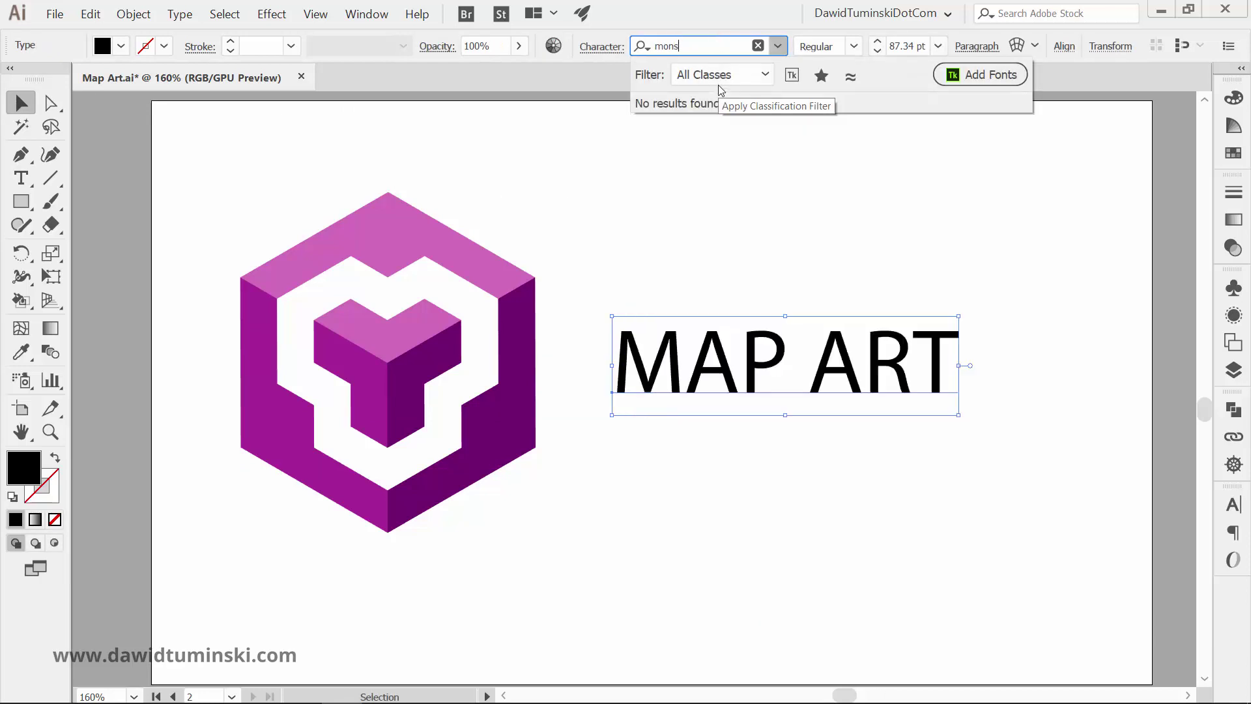
{"action": "key", "text": "BackSpace"}
{"action": "type", "text": "t"}
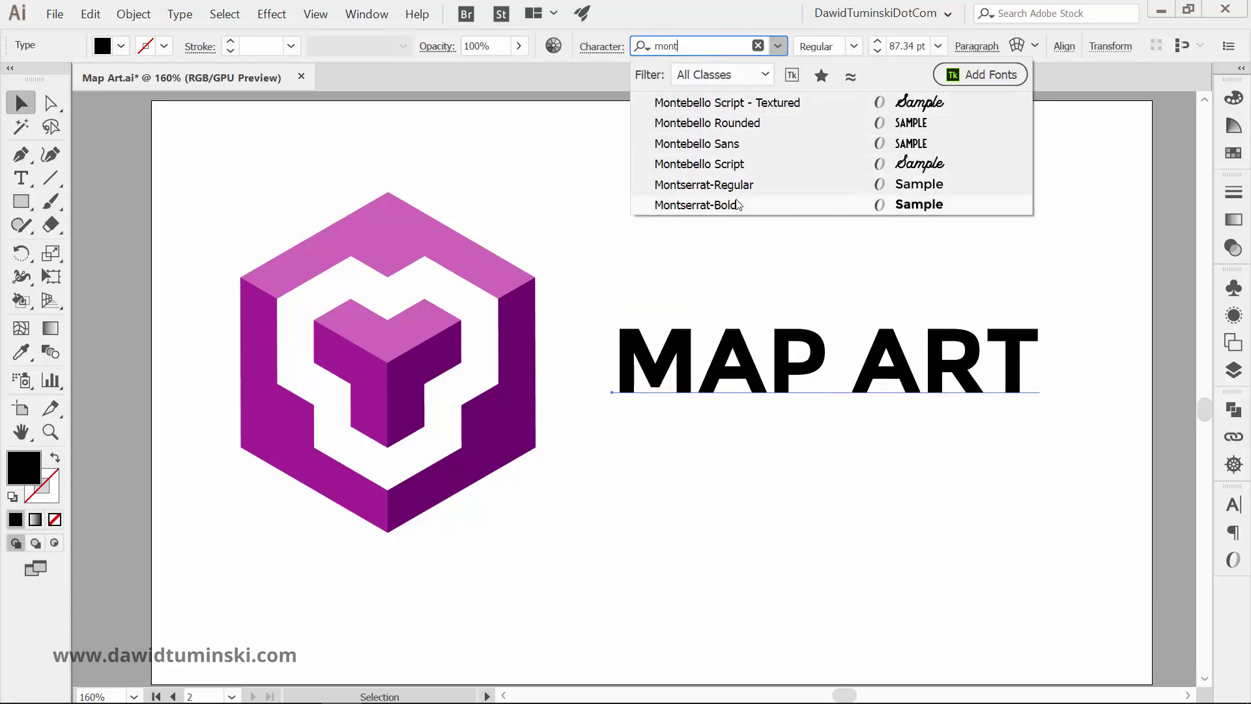
{"action": "left_click", "coordinate": [738, 204]}
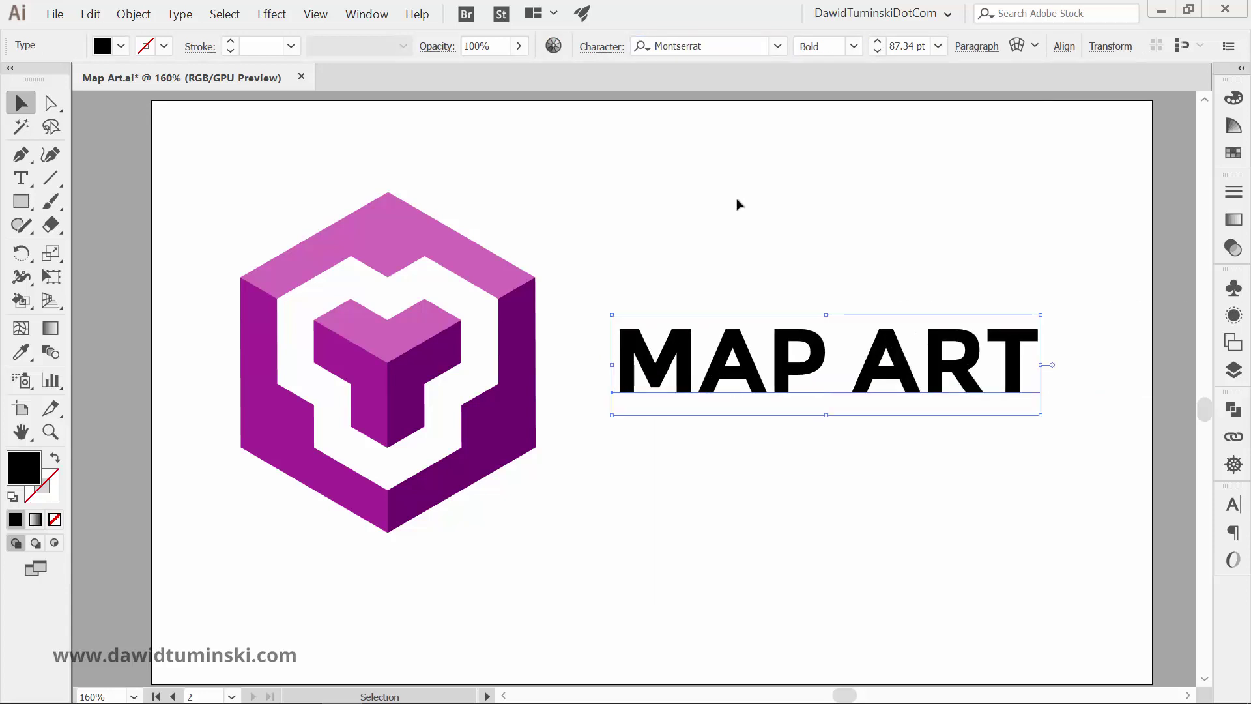
{"action": "double_click", "coordinate": [26, 467]}
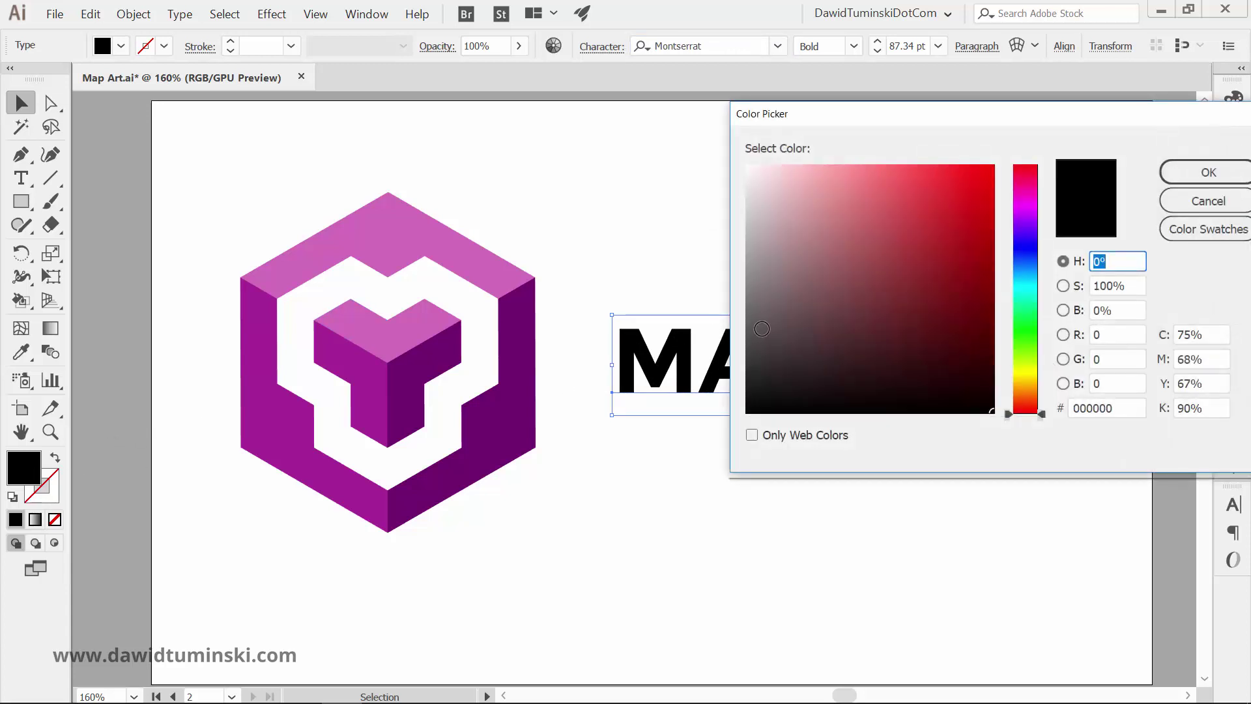
{"action": "left_click", "coordinate": [748, 327]}
{"action": "left_click", "coordinate": [1208, 171]}
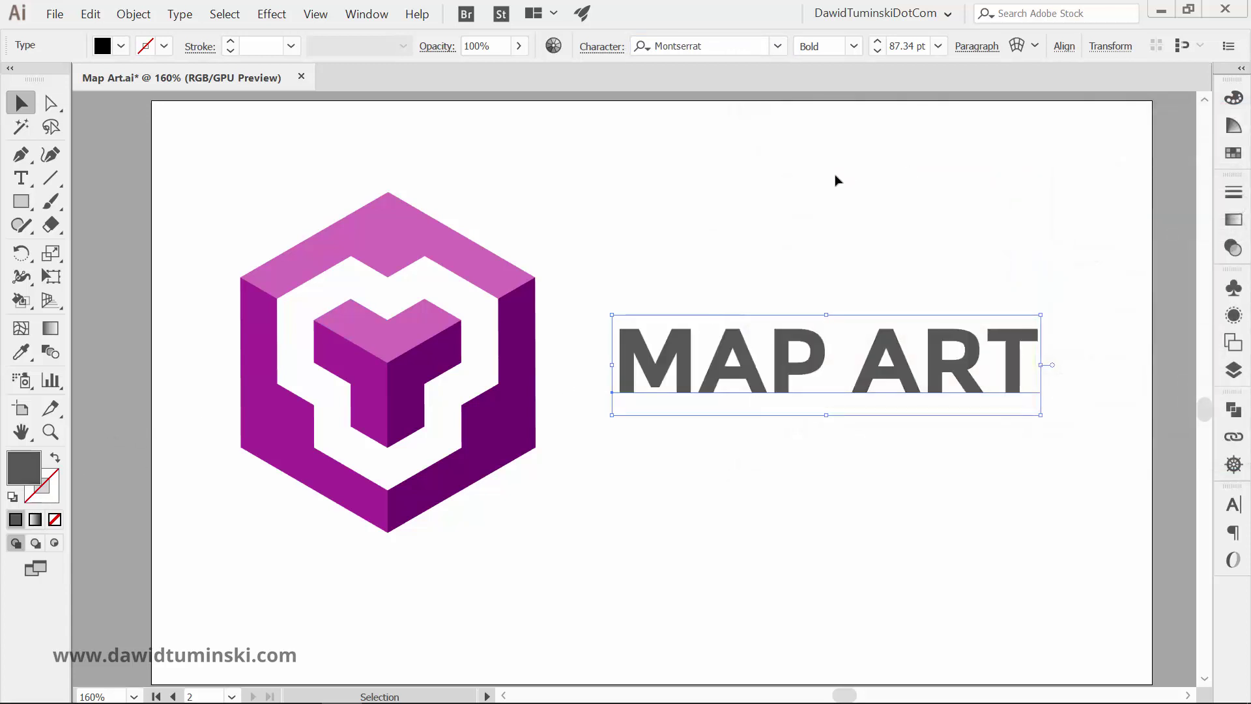
- Shrink the cube logo and move the MAP ART text left beside it
{"action": "left_click", "coordinate": [810, 189]}
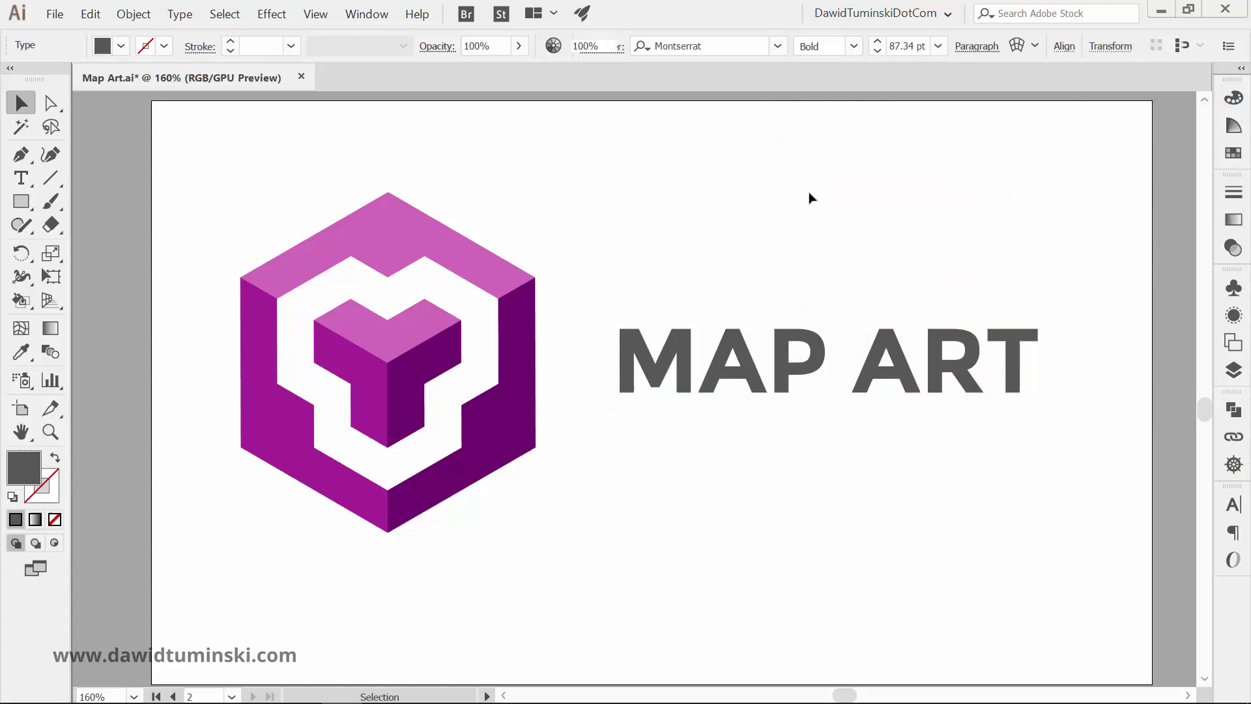
{"action": "left_click", "coordinate": [405, 369]}
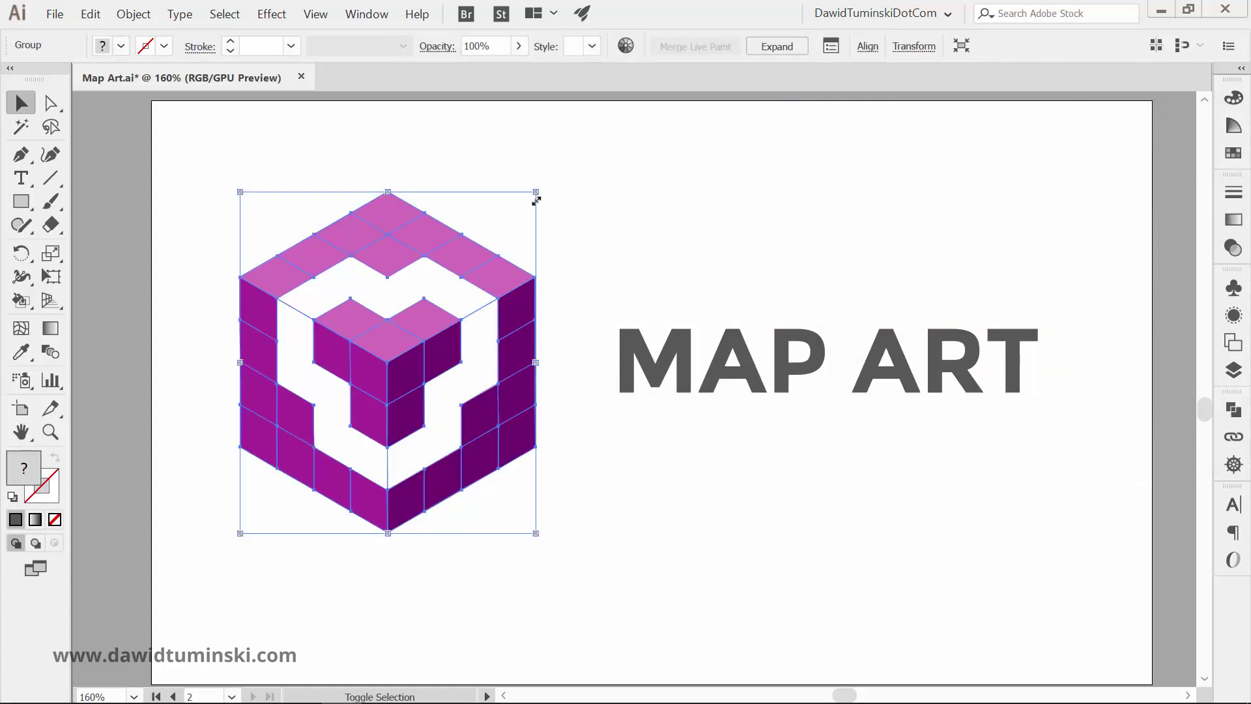
{"action": "left_click_drag", "start_coordinate": [534, 195], "coordinate": [486, 249]}
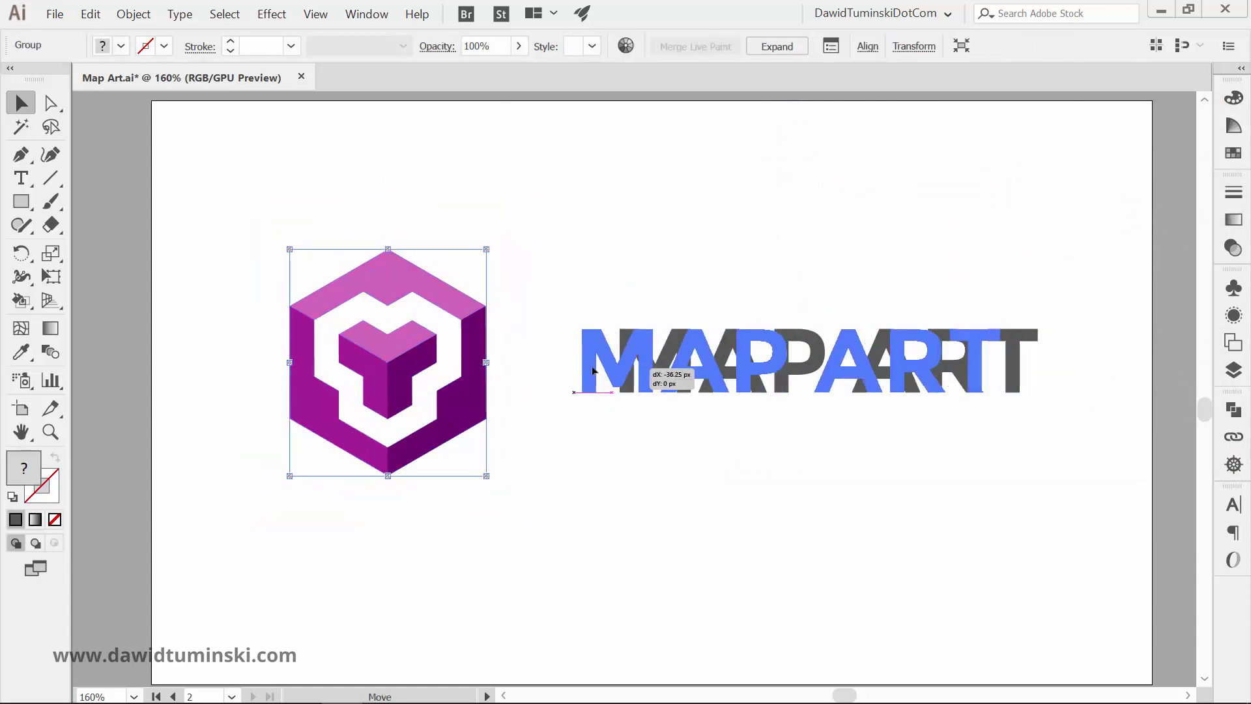
{"action": "left_click_drag", "start_coordinate": [582, 371], "coordinate": [546, 371]}
{"action": "left_click", "coordinate": [648, 280]}
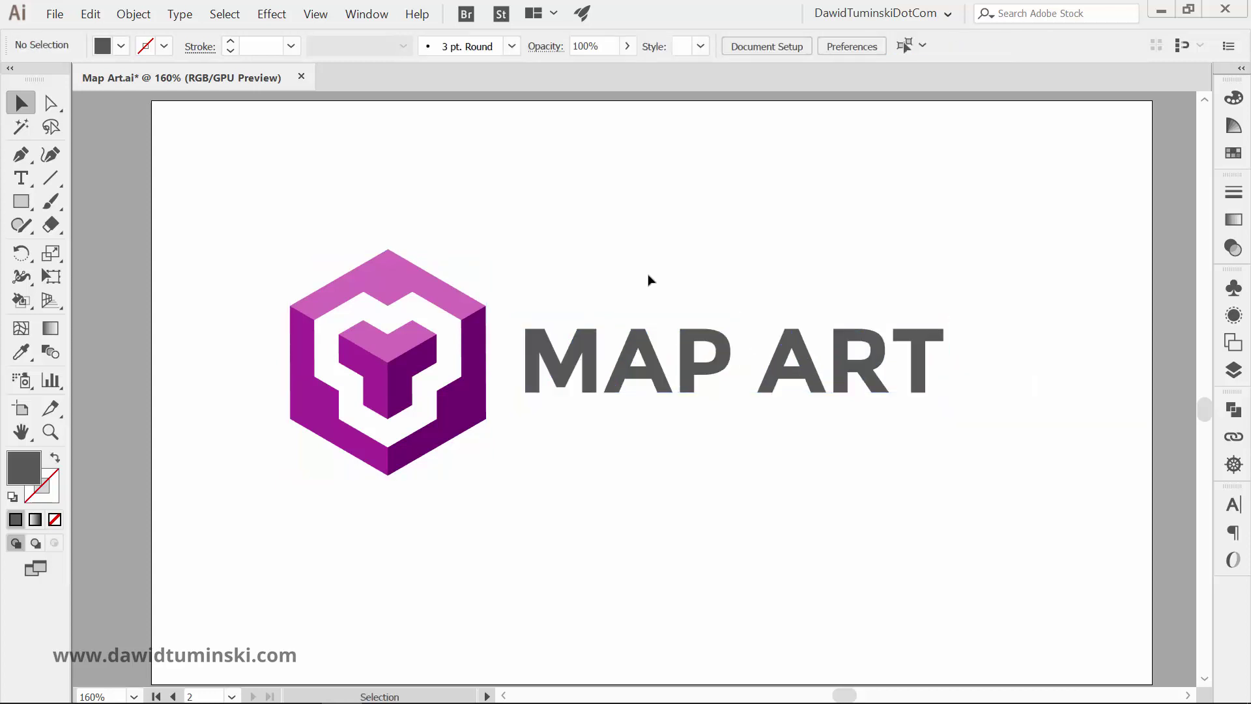